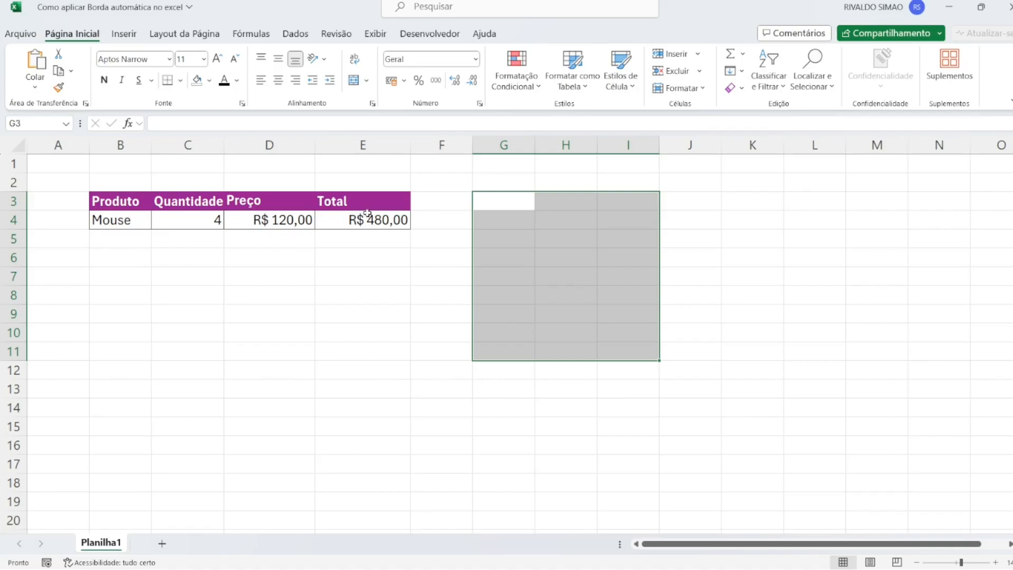
Examine the header cells and the Mouse row of the existing product table in B3:E4
left_click(124, 225)
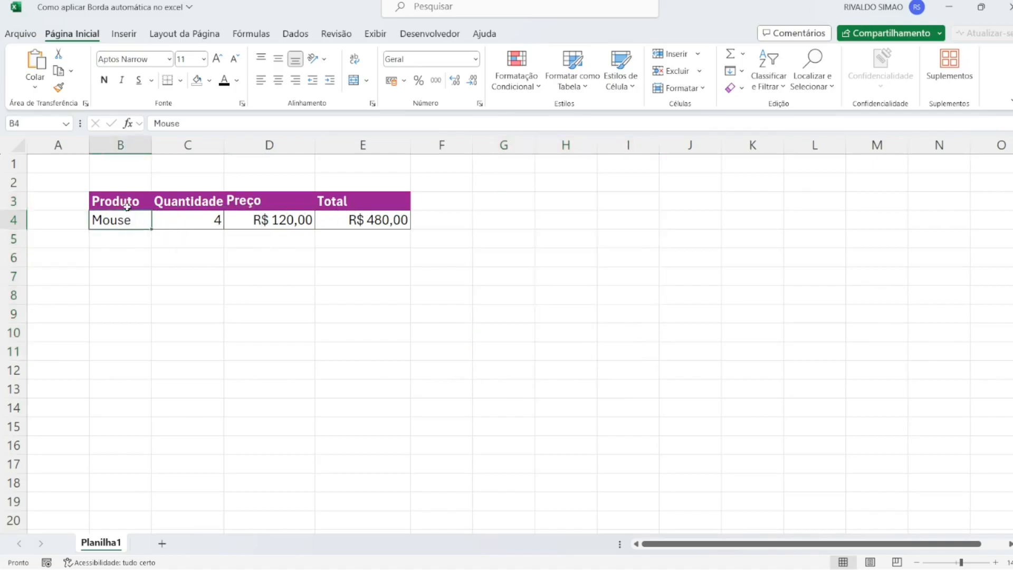
left_click(129, 202)
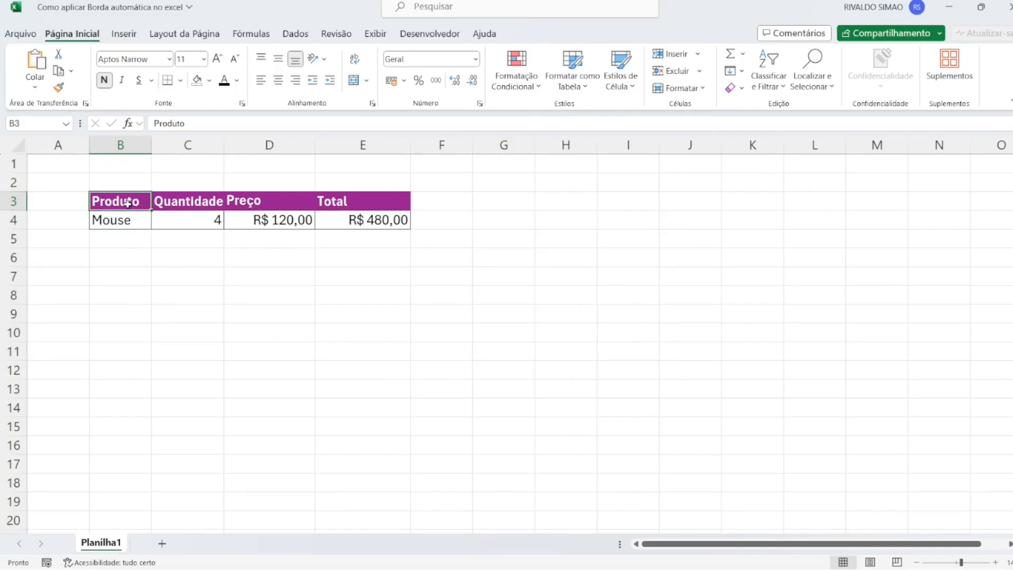
left_click(178, 205)
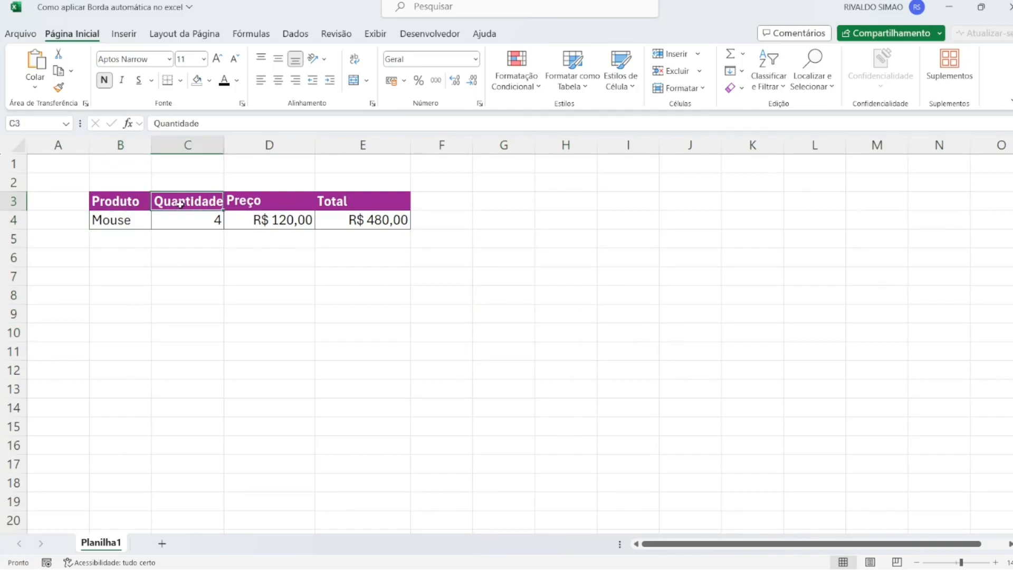
left_click(266, 197)
left_click(337, 203)
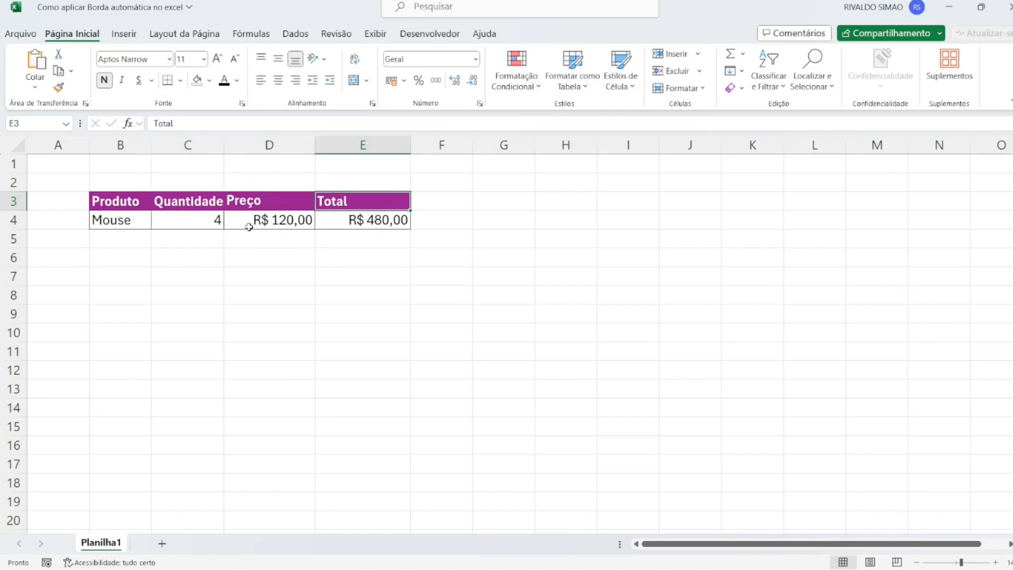
left_click(271, 221)
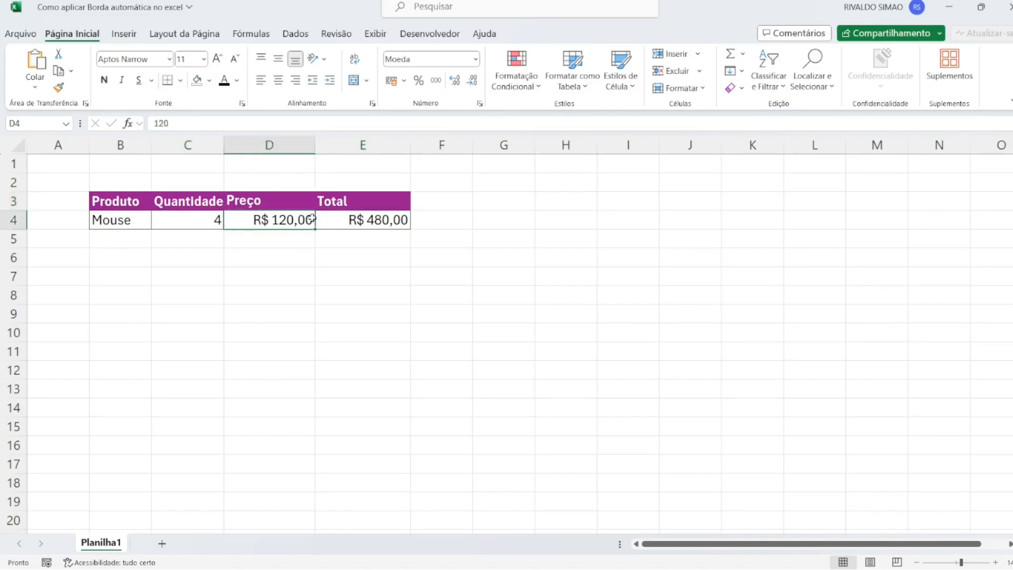
left_click(340, 221)
left_click_drag(138, 206, 367, 208)
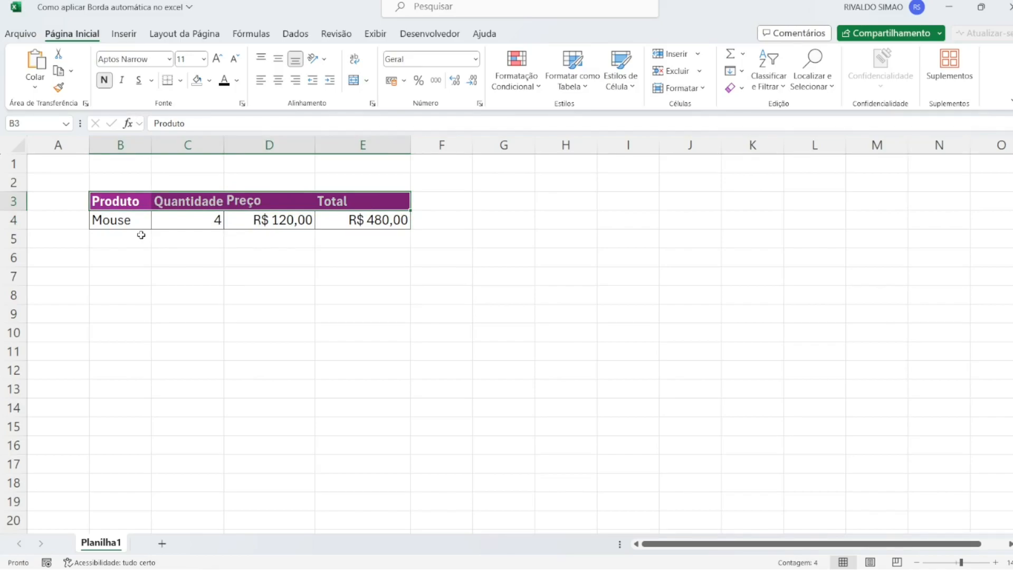
left_click(141, 235)
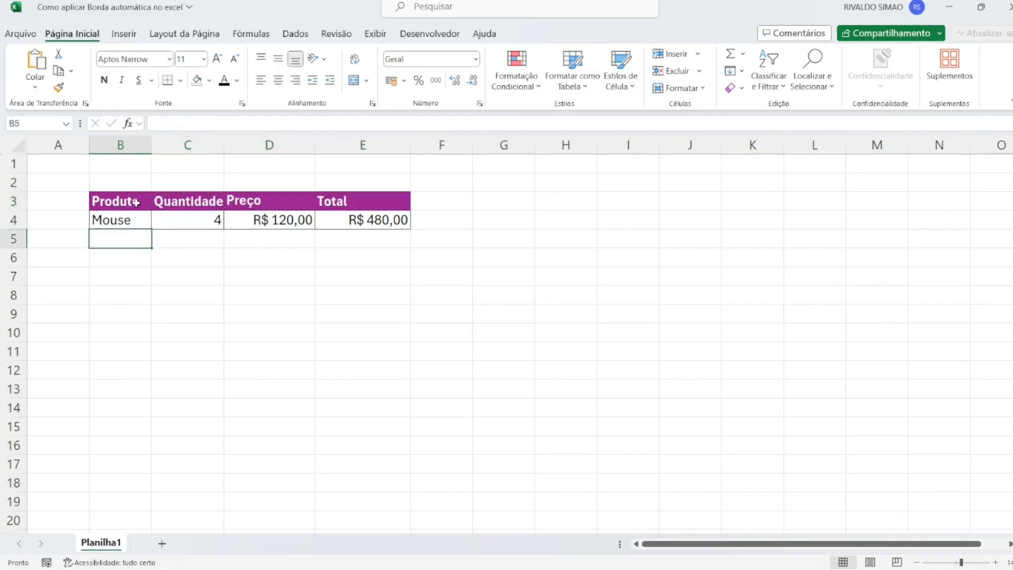
left_click(136, 202)
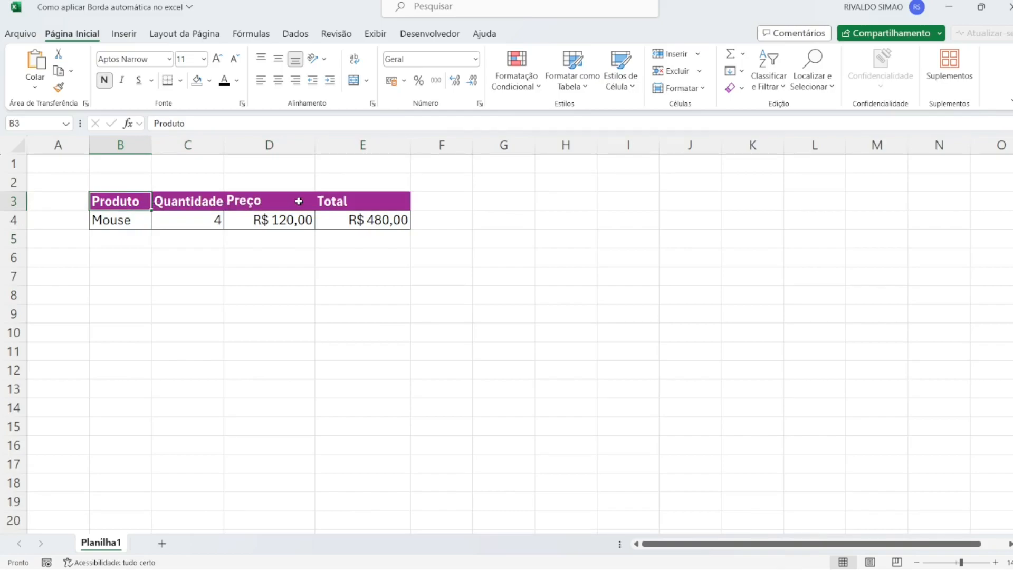
left_click(176, 224)
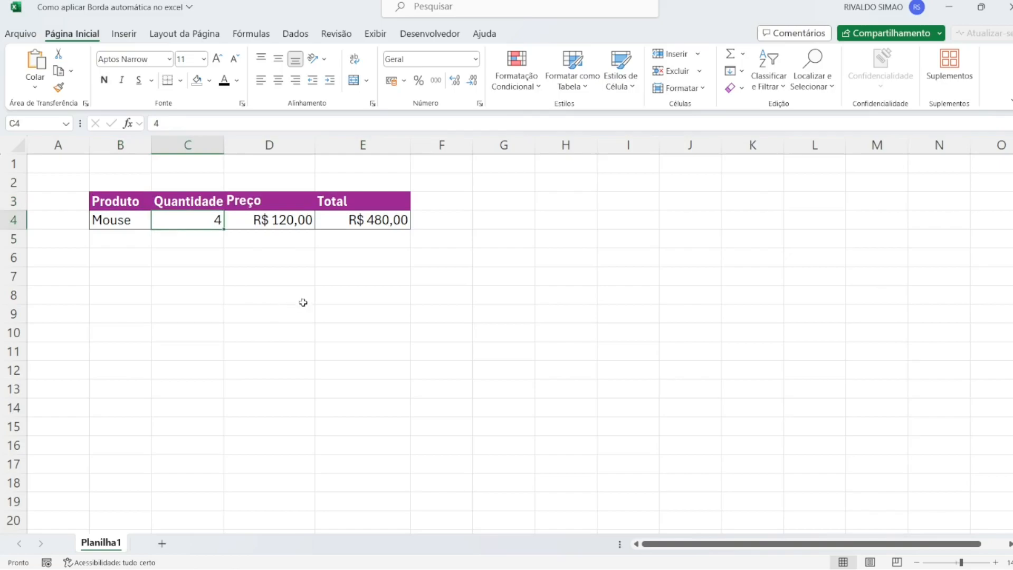
left_click(513, 207)
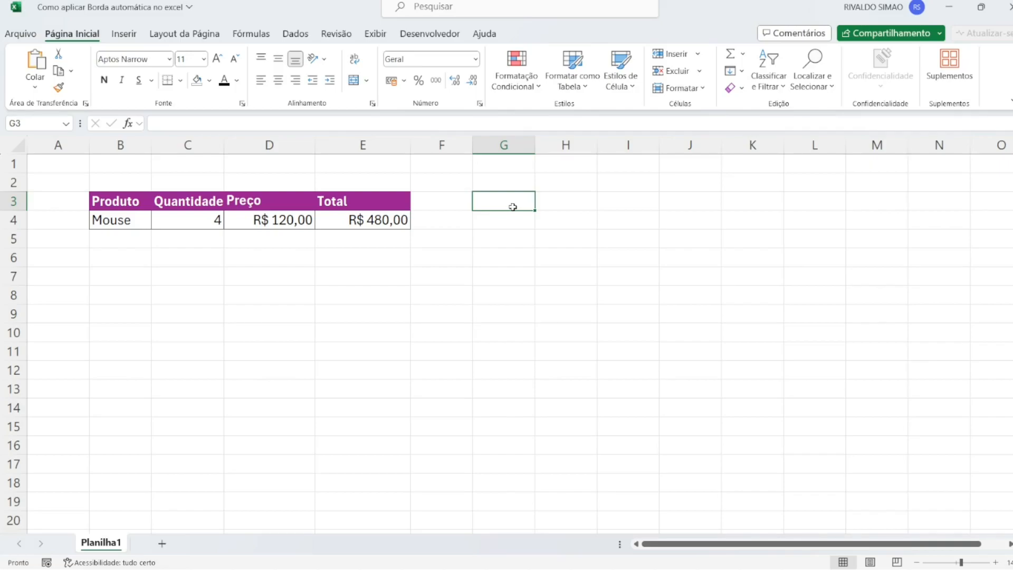
left_click(515, 237)
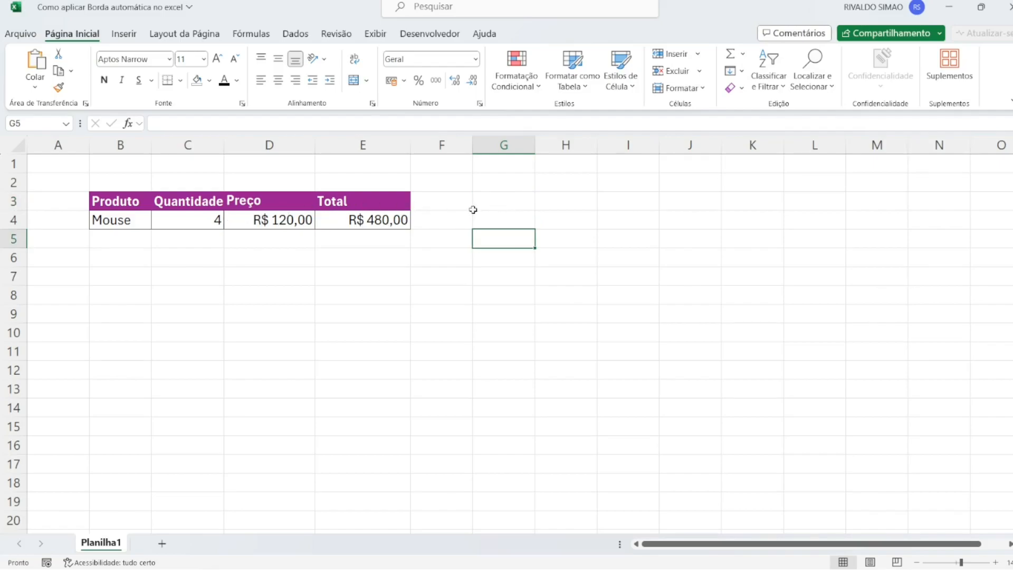
left_click(521, 203)
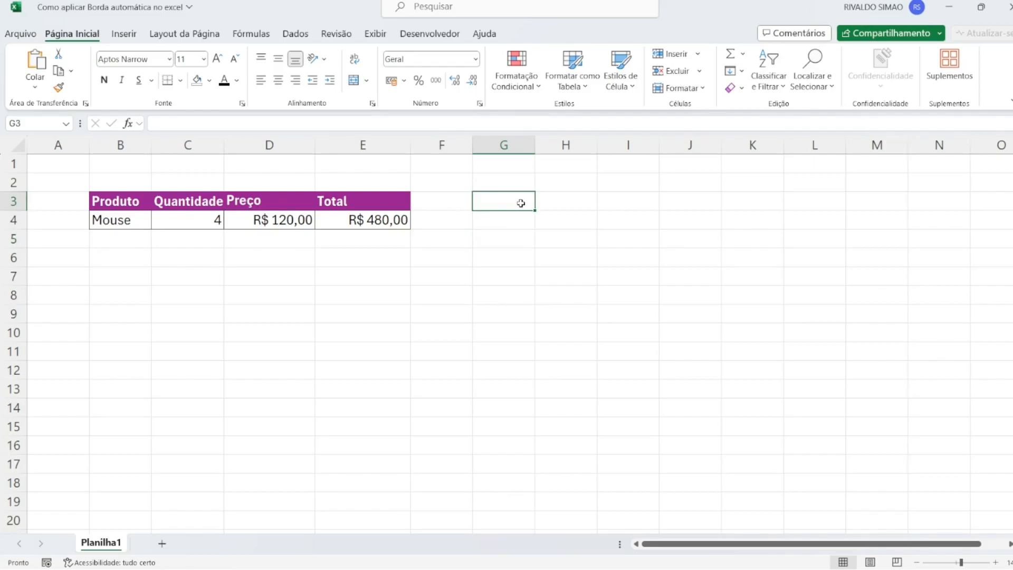
left_click(537, 250)
left_click(511, 200)
left_click(515, 244)
Enter the headers Produto, Quantidade, Preço and Total in cells G3 to J3
left_click(502, 202)
type("Produto")
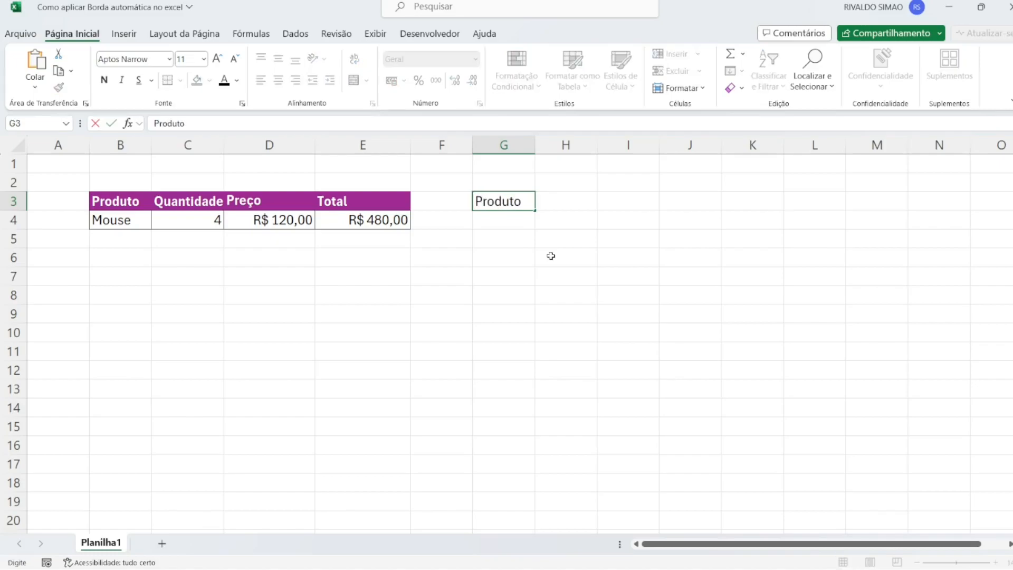
key("Tab")
type("Quantidade")
key("Tab")
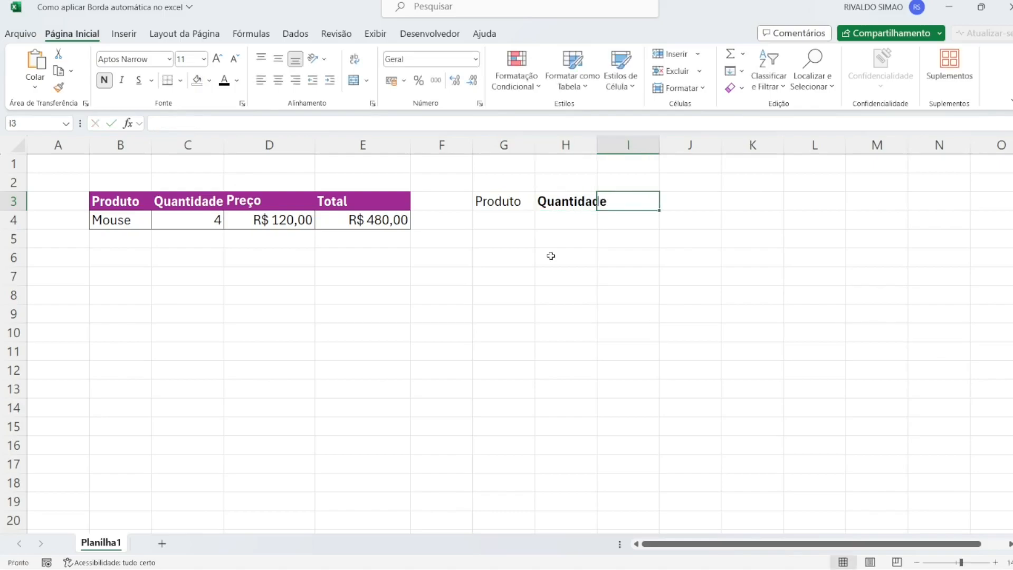
type("Preço")
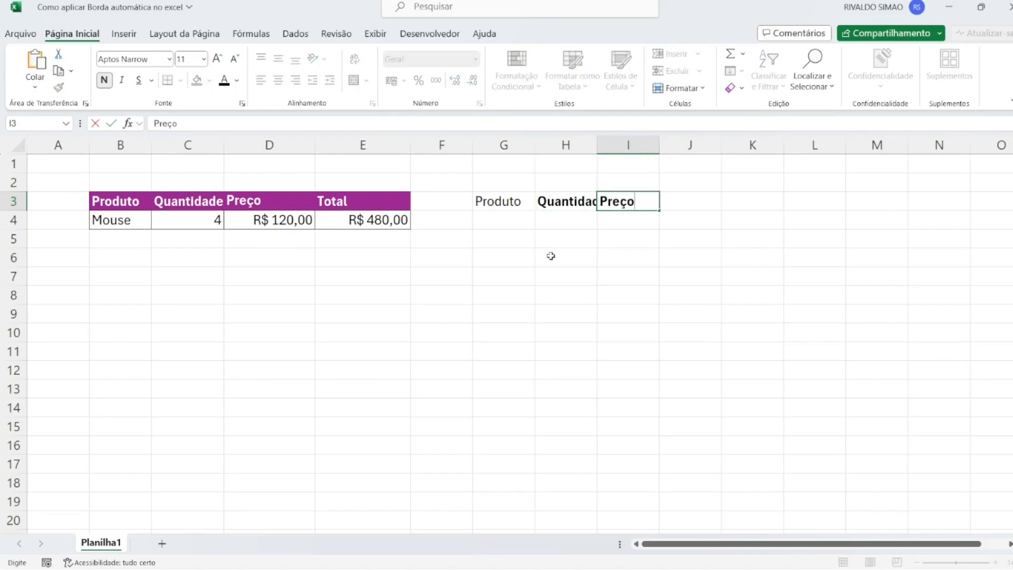
key("Tab")
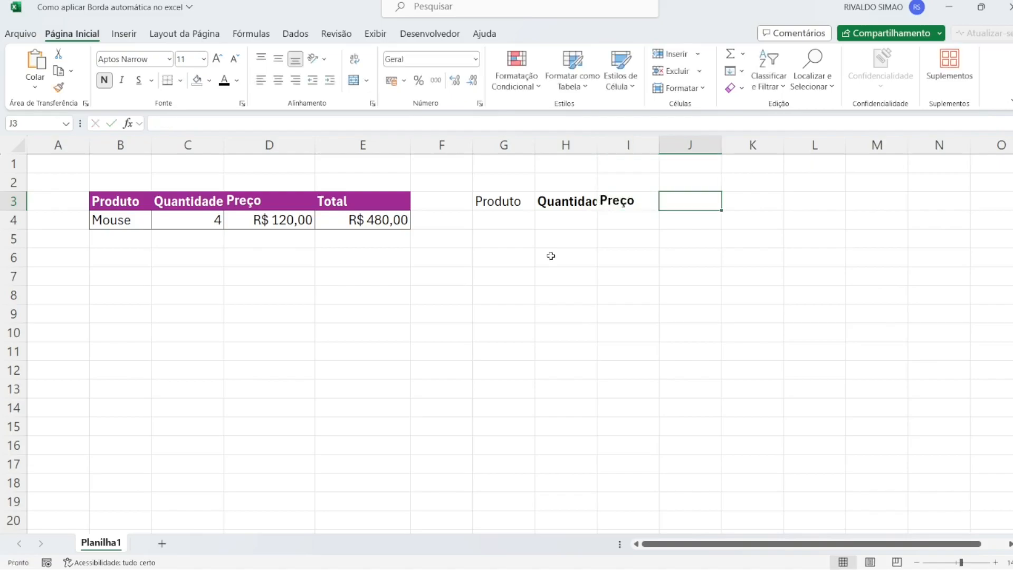
type("Total")
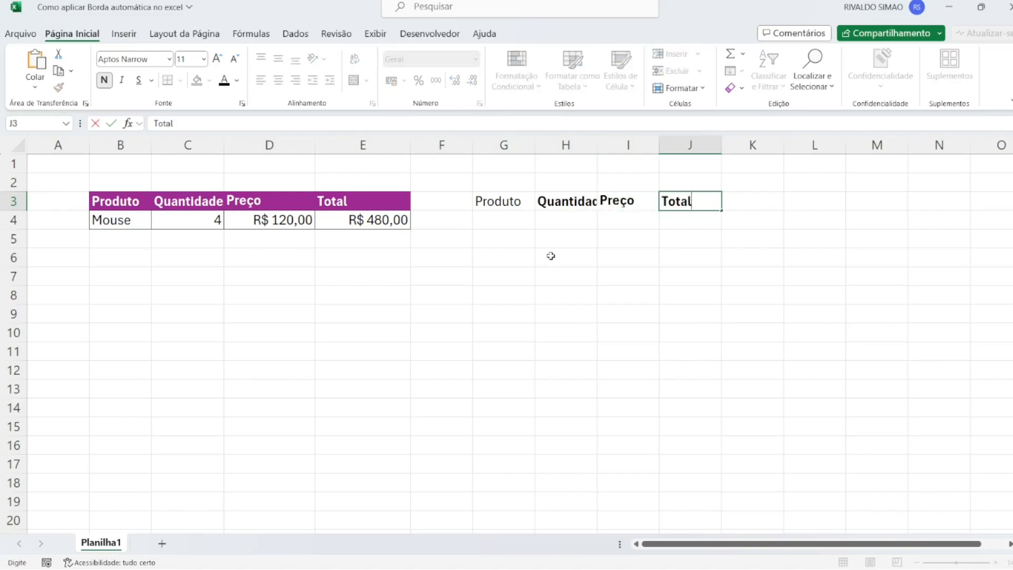
key("Return")
Remove the bold formatting from the headers in G3:J3 and autofit column H to the Quantidade header
left_click_drag(522, 201, 681, 202)
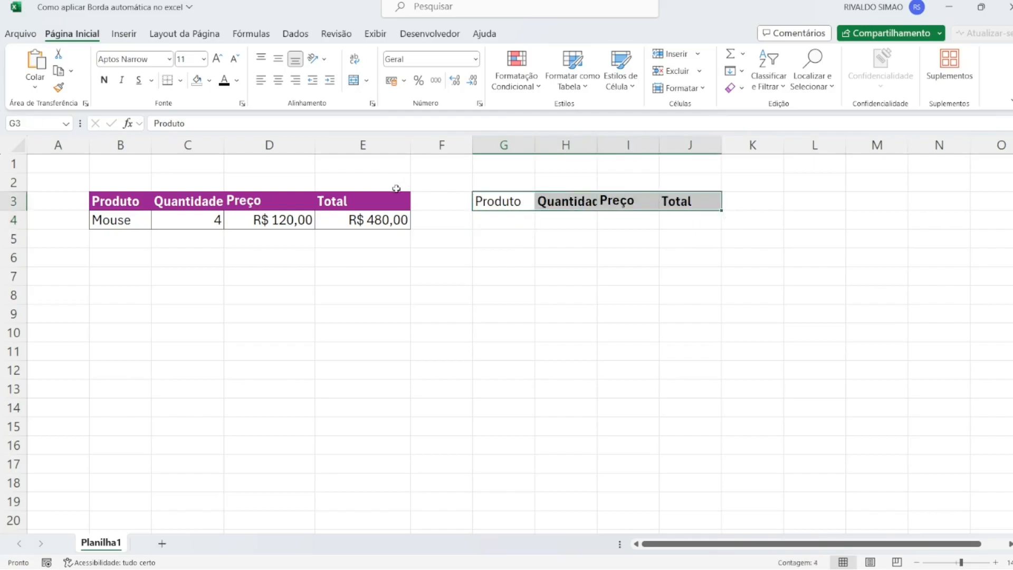
left_click(552, 234)
left_click(561, 203)
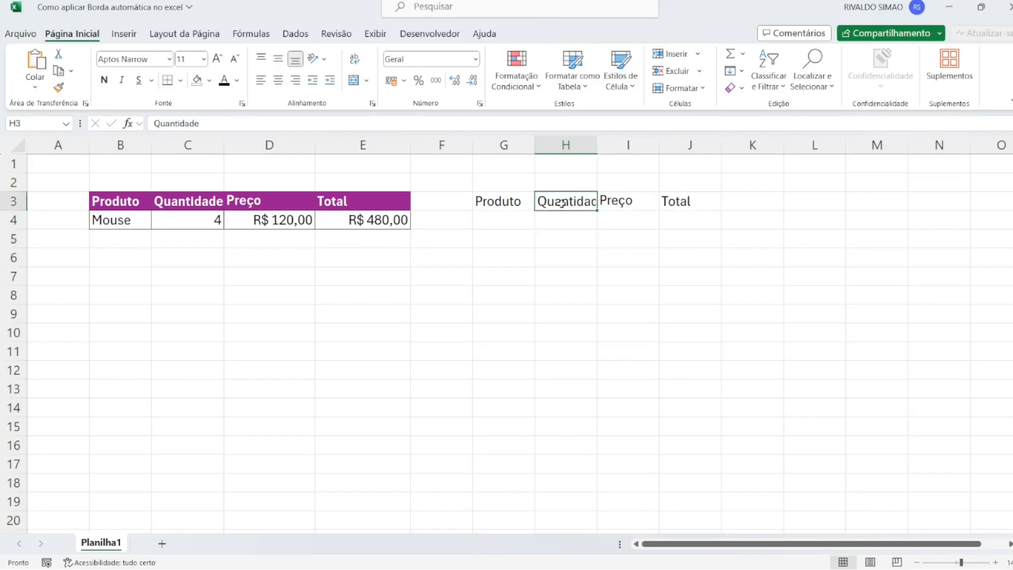
left_click(558, 234)
left_click(564, 203)
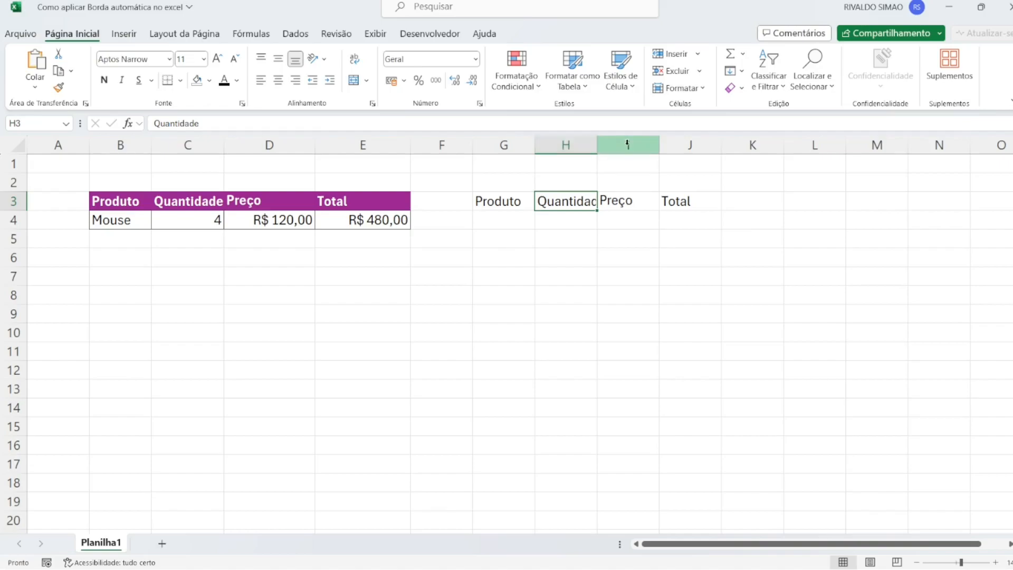
double_click(598, 147)
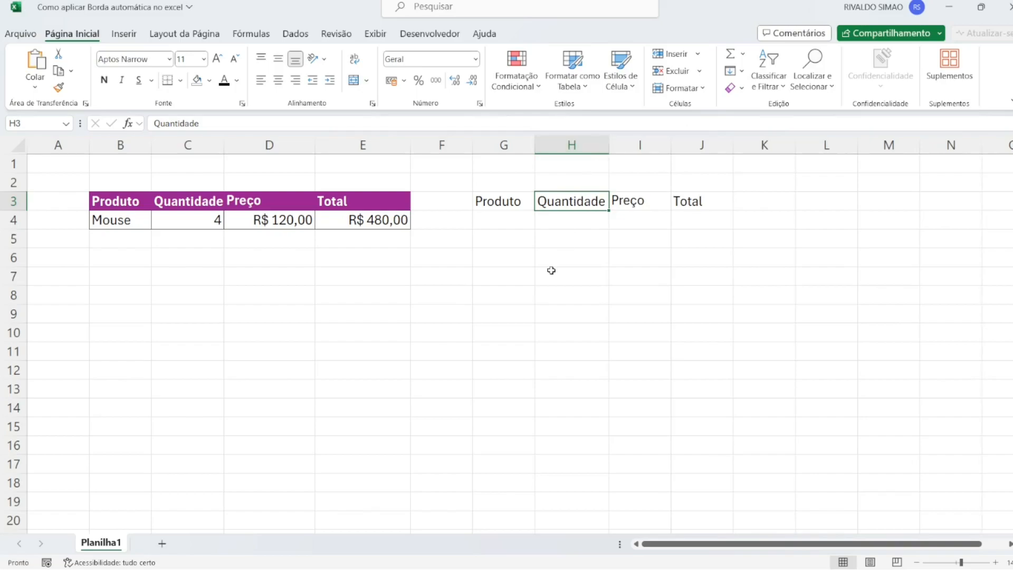
Fill the first product row with Mouse in G4, quantity 4 in H4 and price 120 in I4
left_click(520, 225)
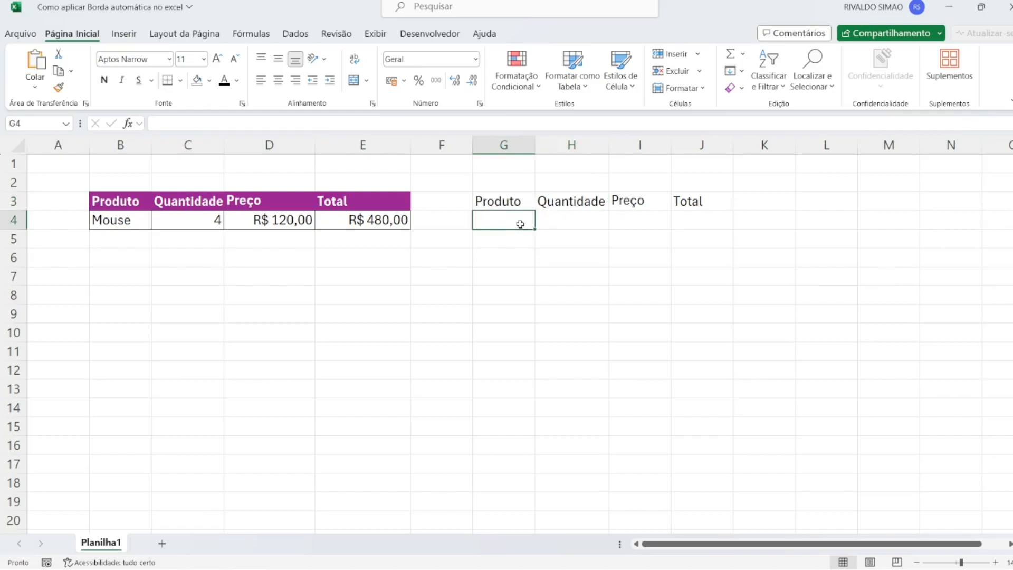
type("Mo")
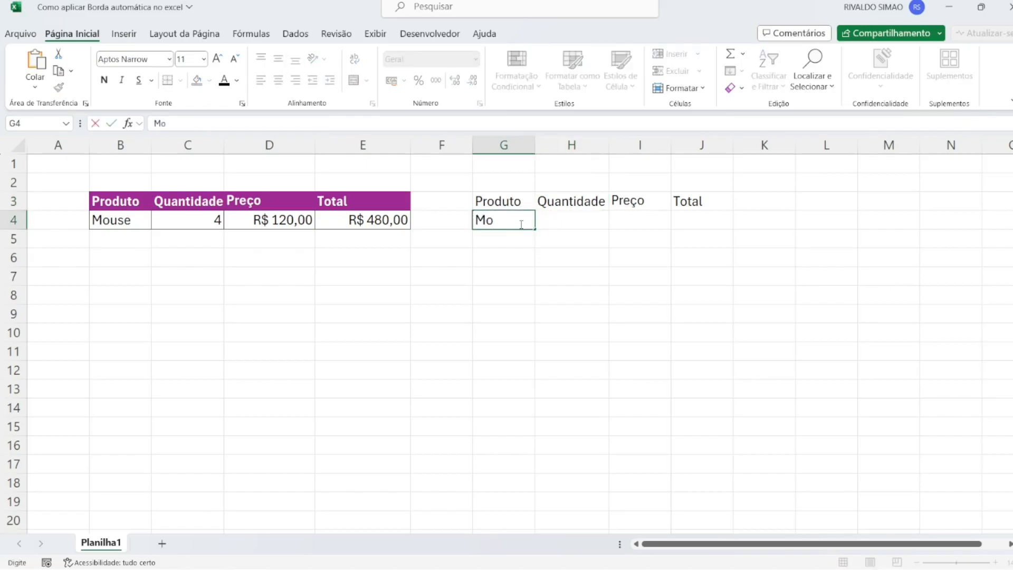
type("use")
key("Tab")
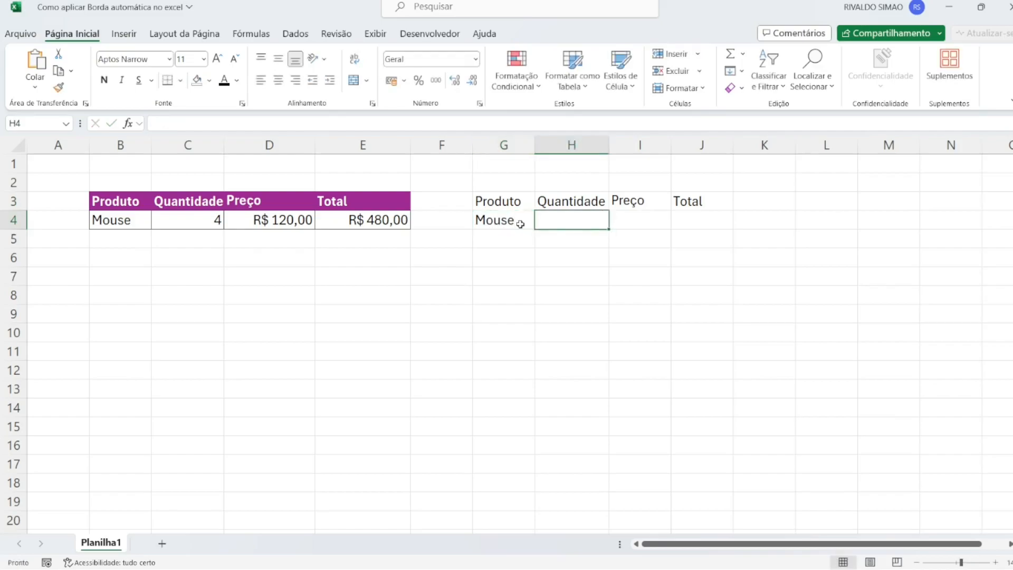
type("4")
key("Tab")
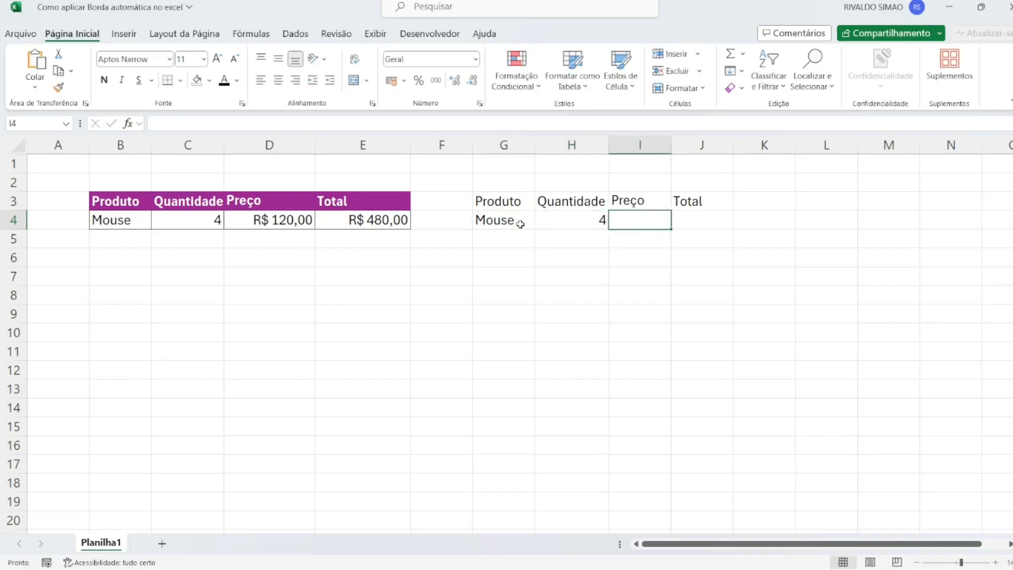
type("120")
key("Tab")
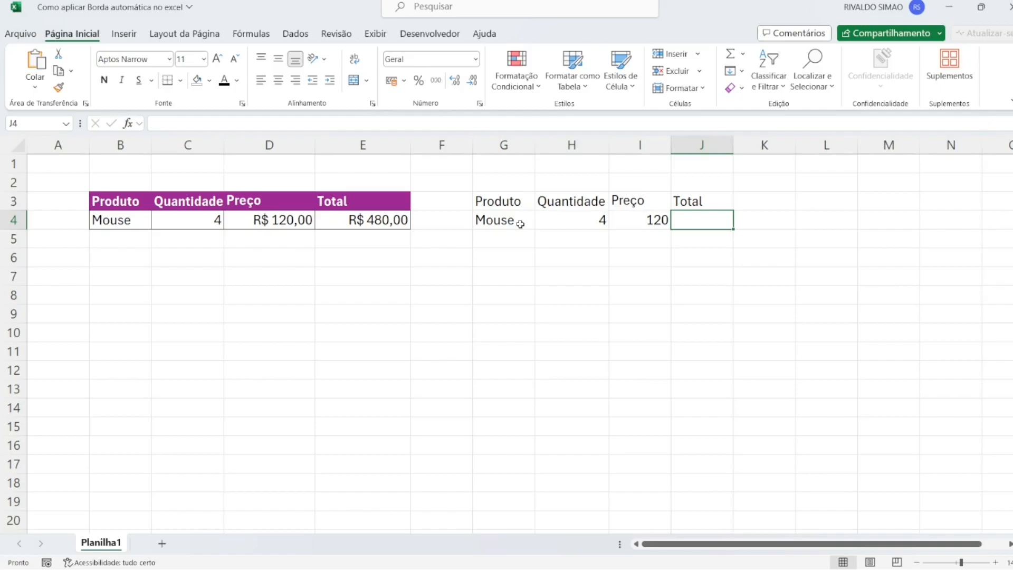
Calculate the Mouse total in J4 with the formula =4*120
type("=")
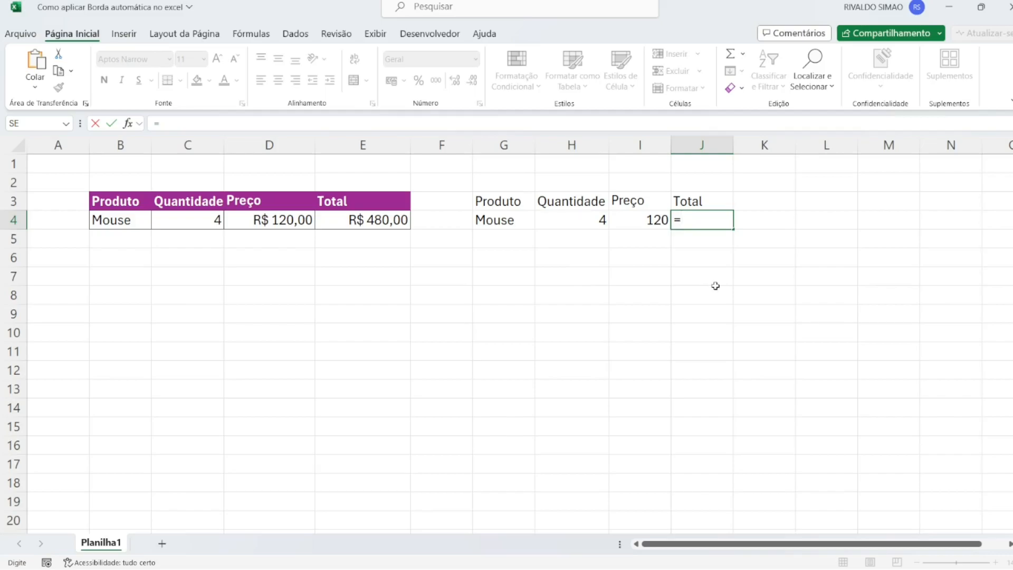
type("4*120")
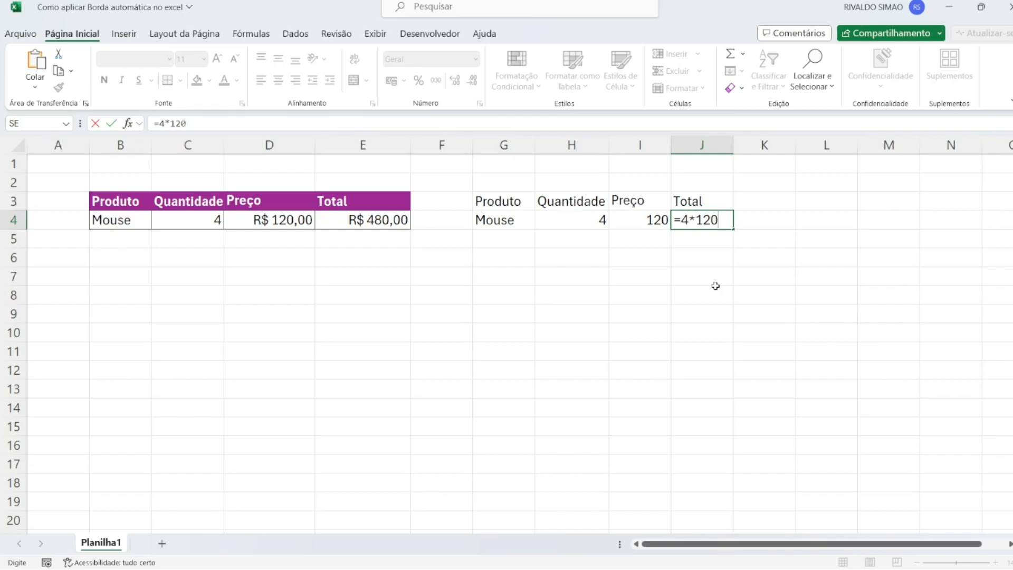
key("Return")
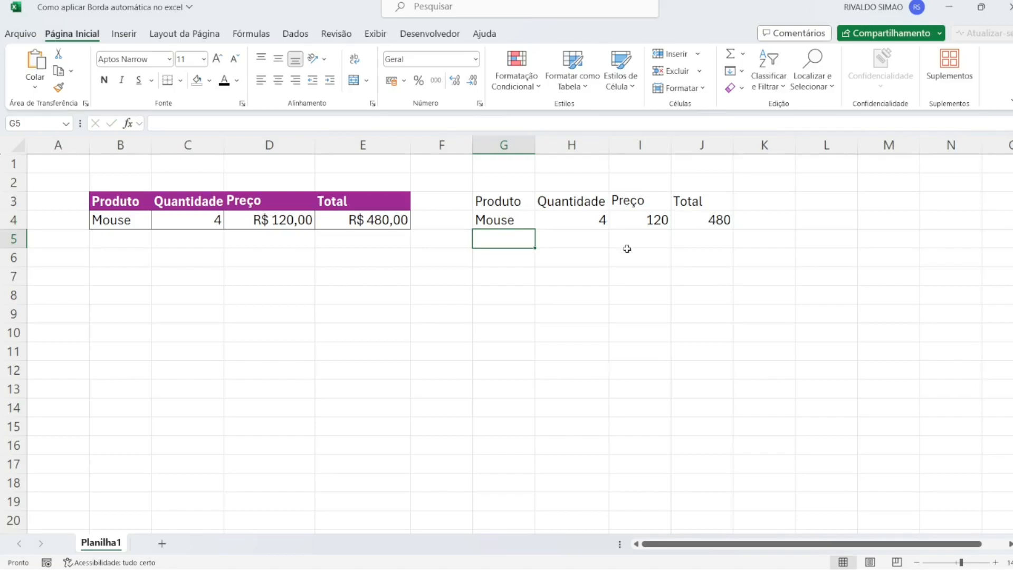
Replace the fixed numbers in J4 with the cell-reference formula =H4*I4
double_click(710, 219)
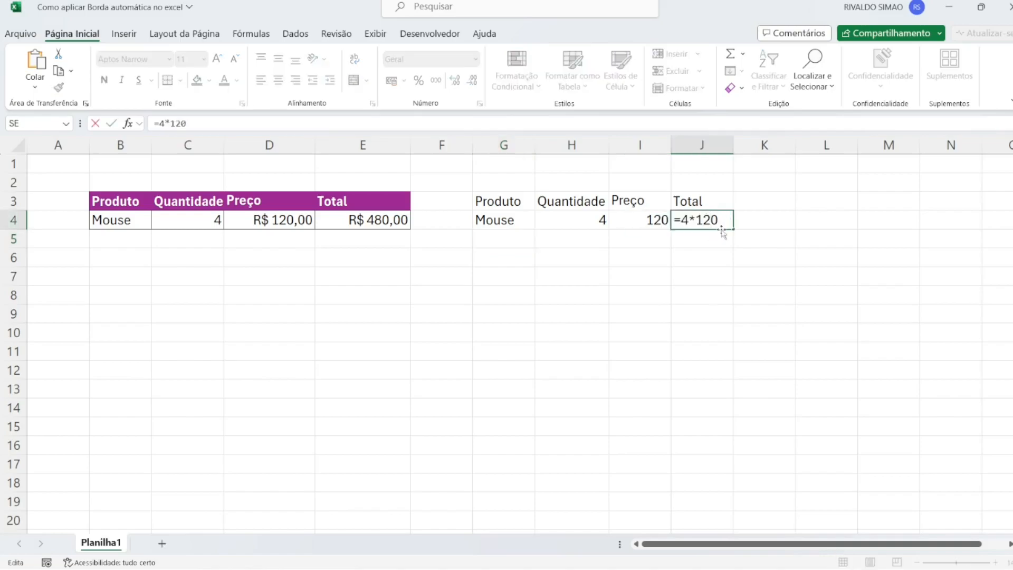
left_click_drag(722, 220, 689, 219)
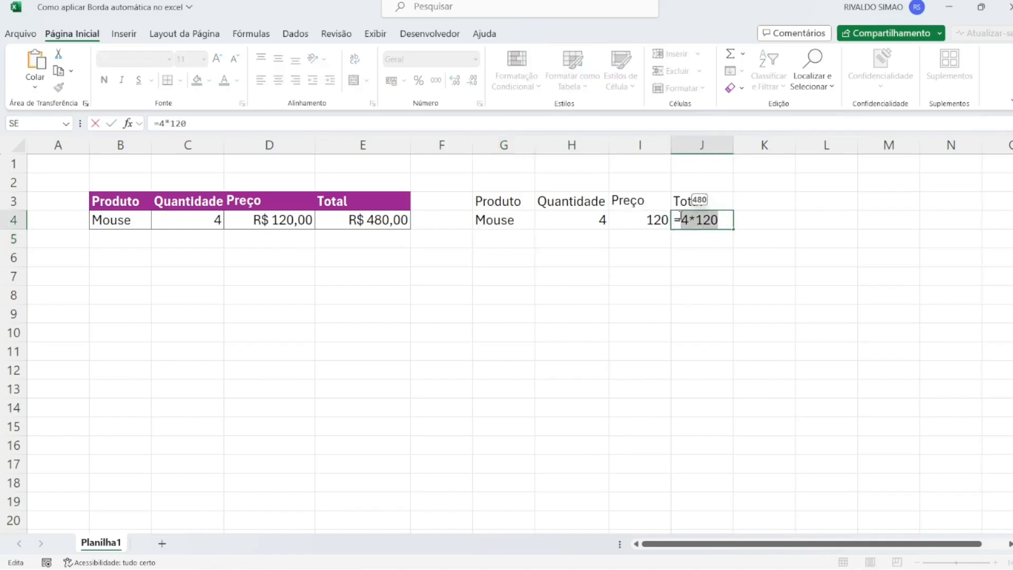
key("BackSpace")
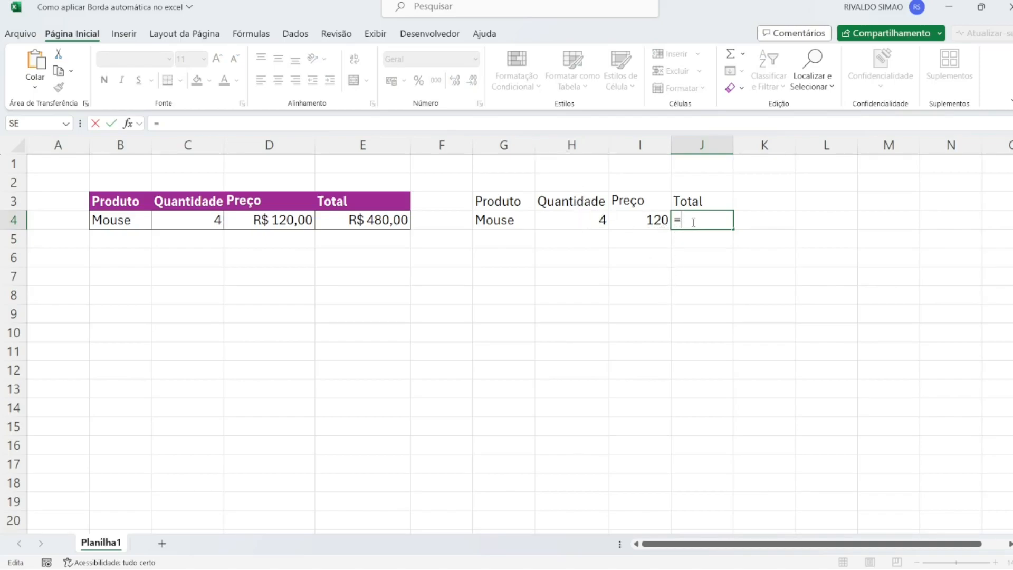
type("h4")
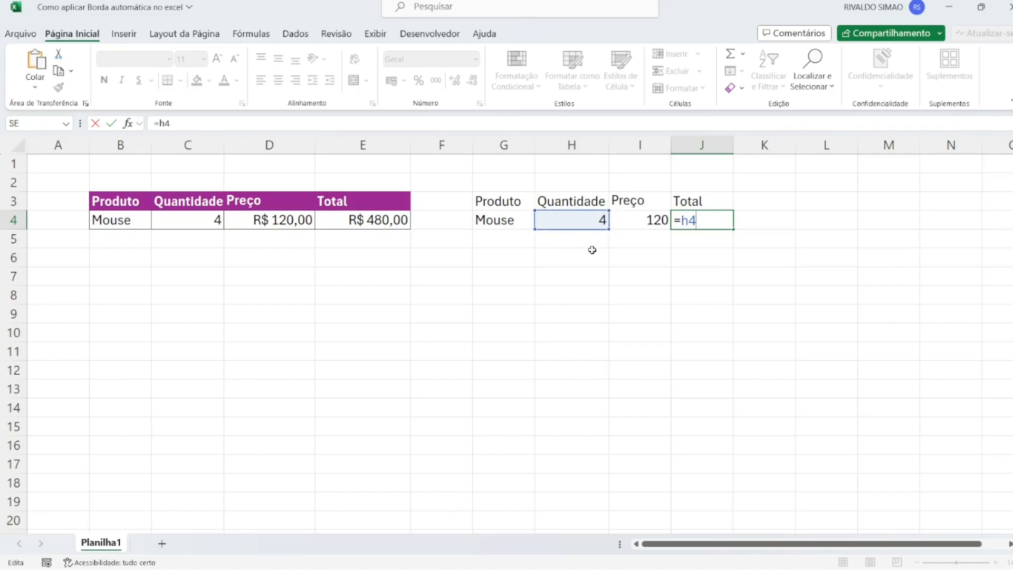
key("BackSpace")
key("BackSpace")
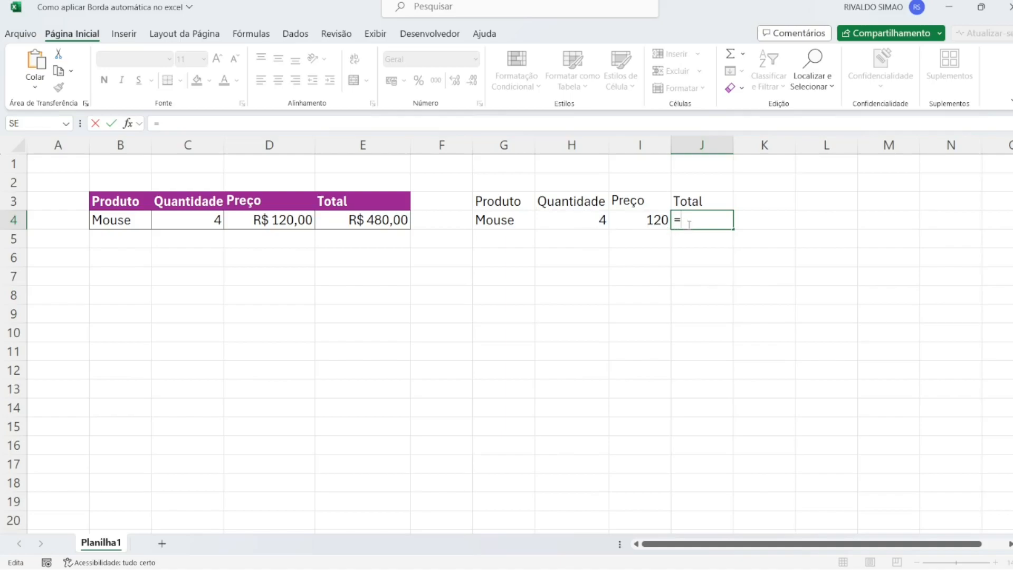
left_click(596, 220)
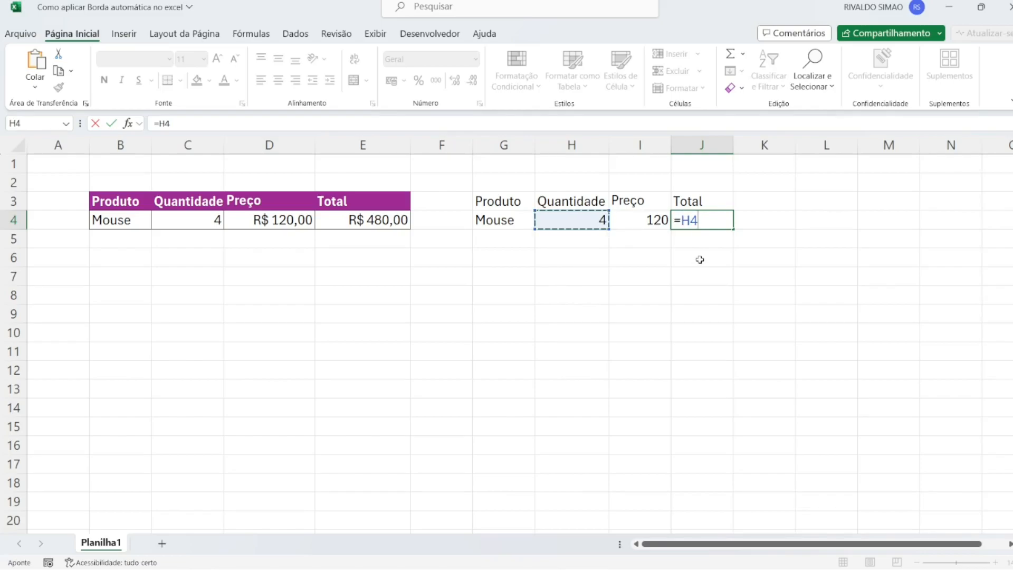
type("*")
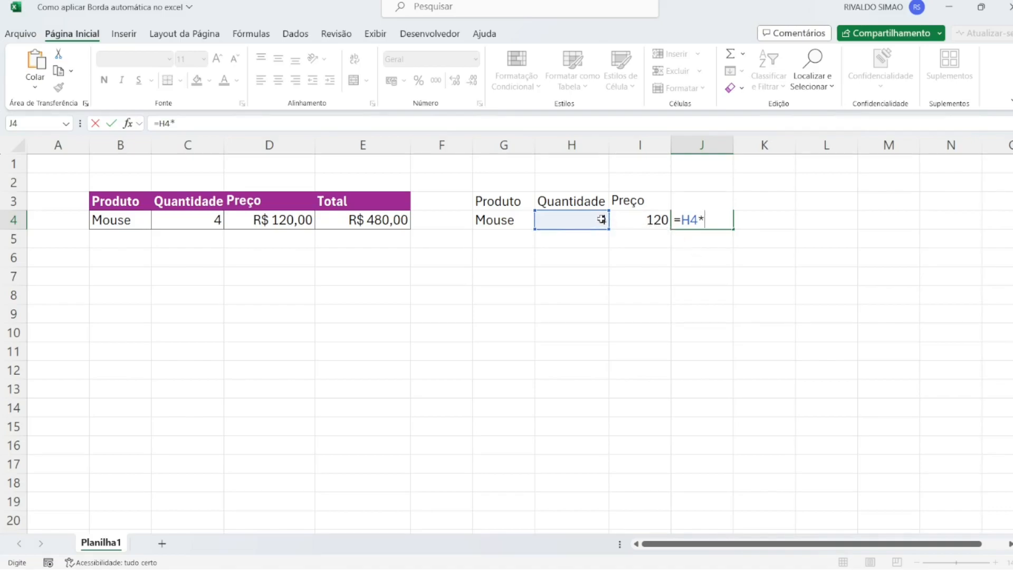
left_click(655, 218)
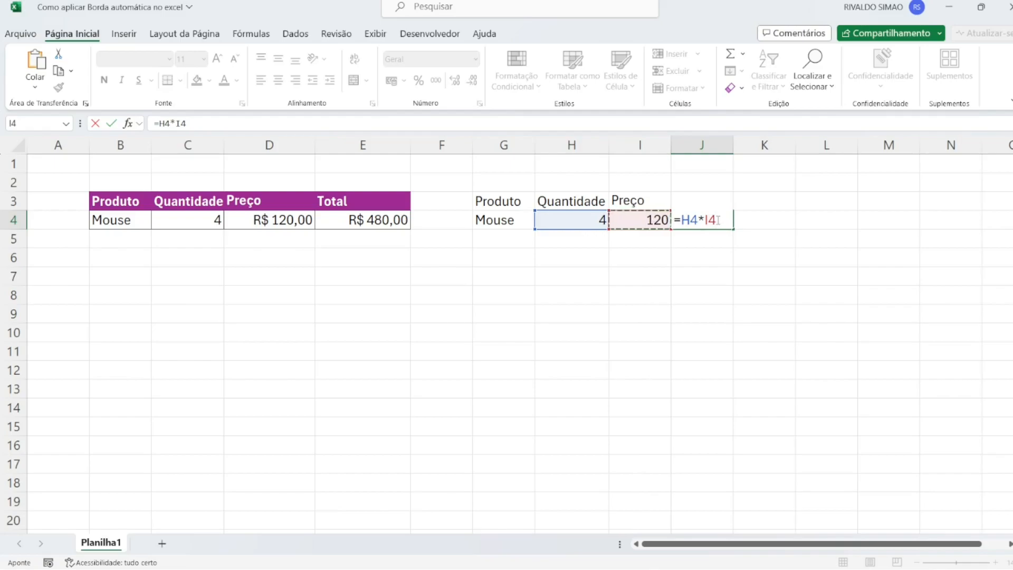
key("Return")
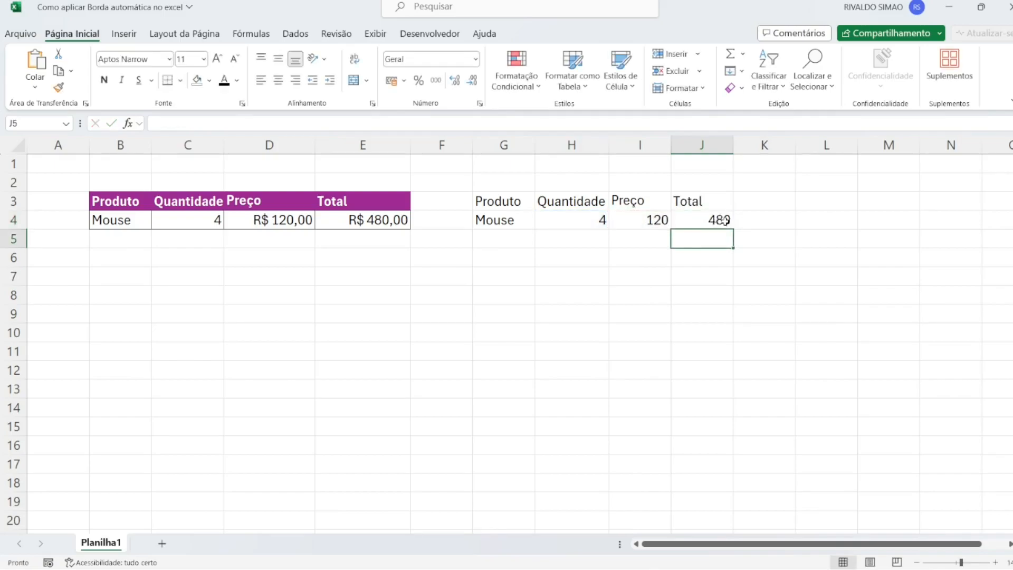
left_click(711, 220)
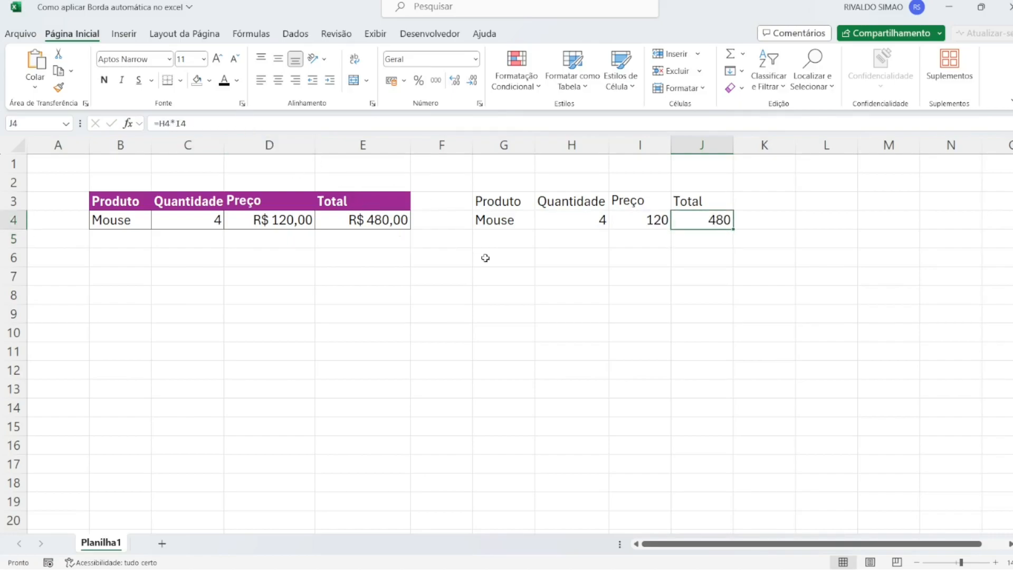
Add a second product row with Teclado in G5, quantity 5 in H5 and price 50 in I5
left_click(505, 243)
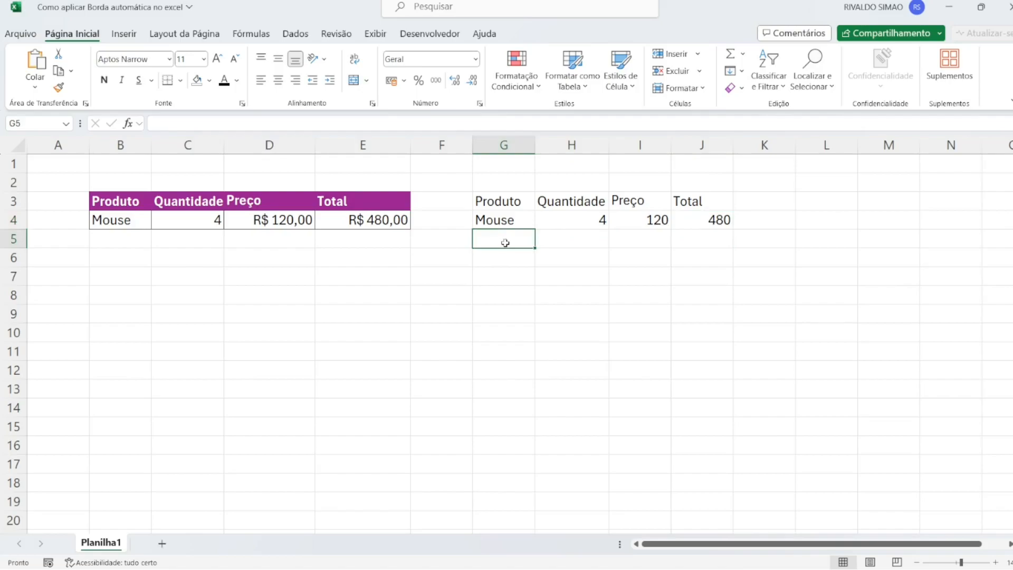
type("Teclado")
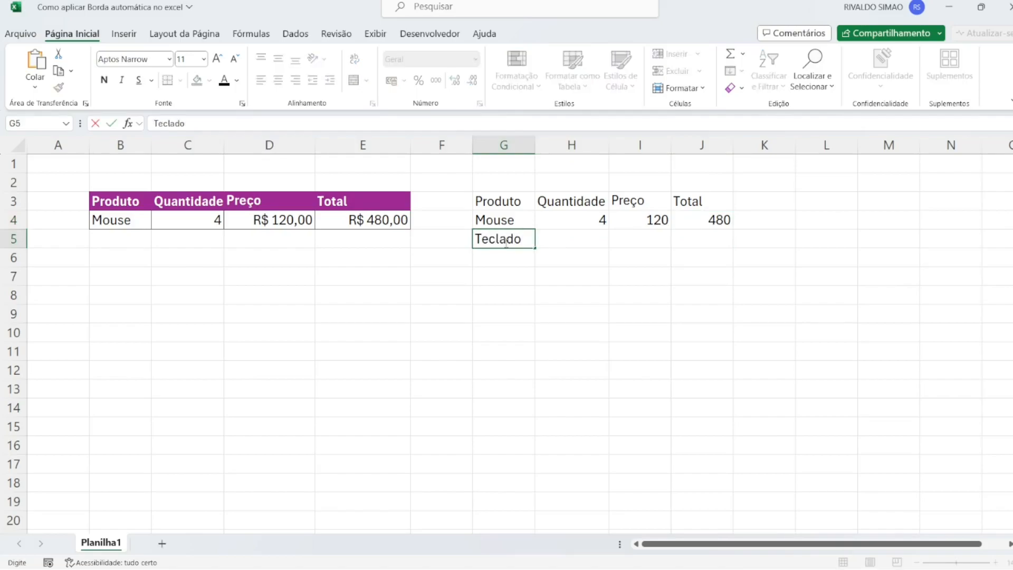
key("Tab")
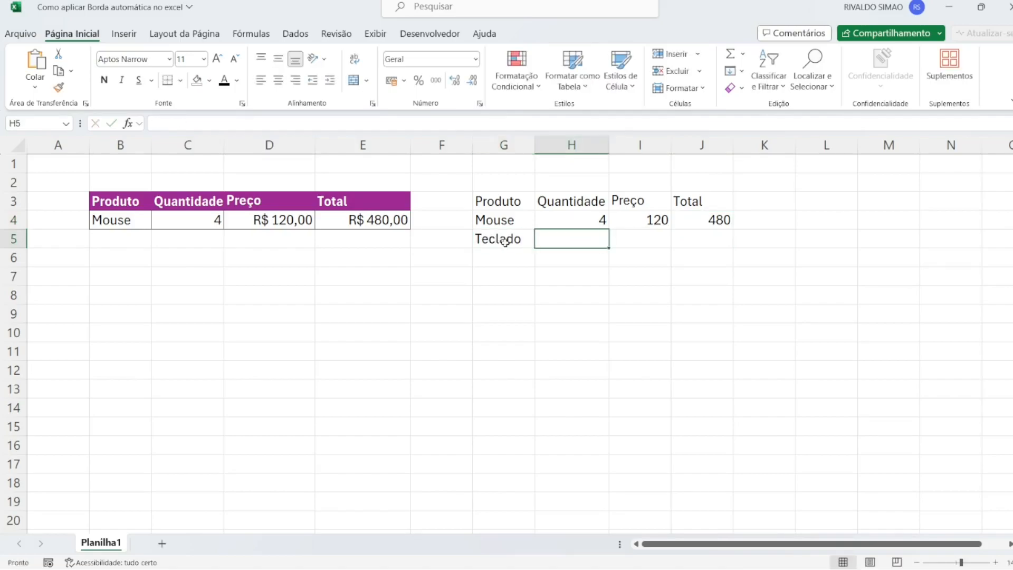
type("5")
key("Tab")
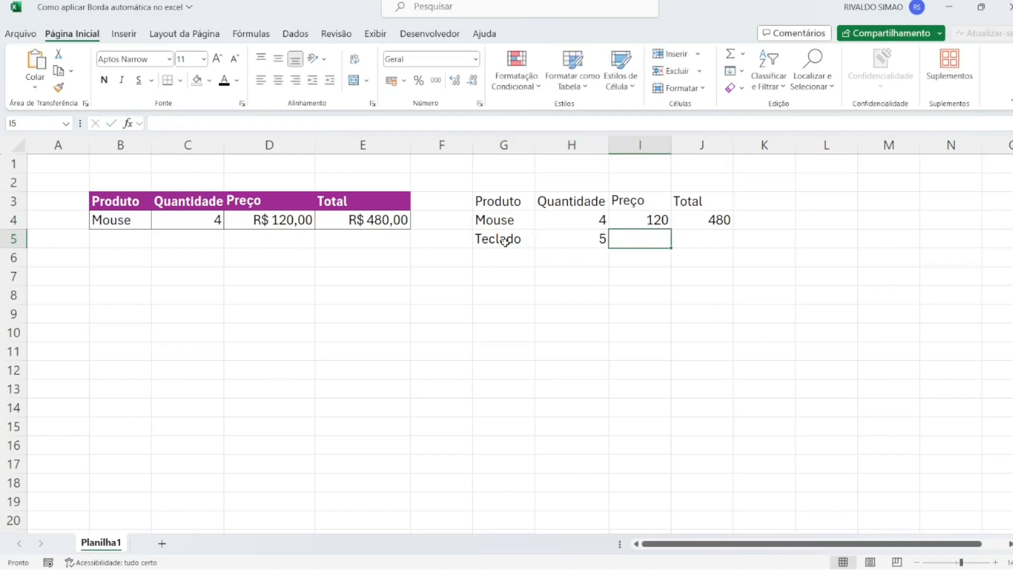
type("50")
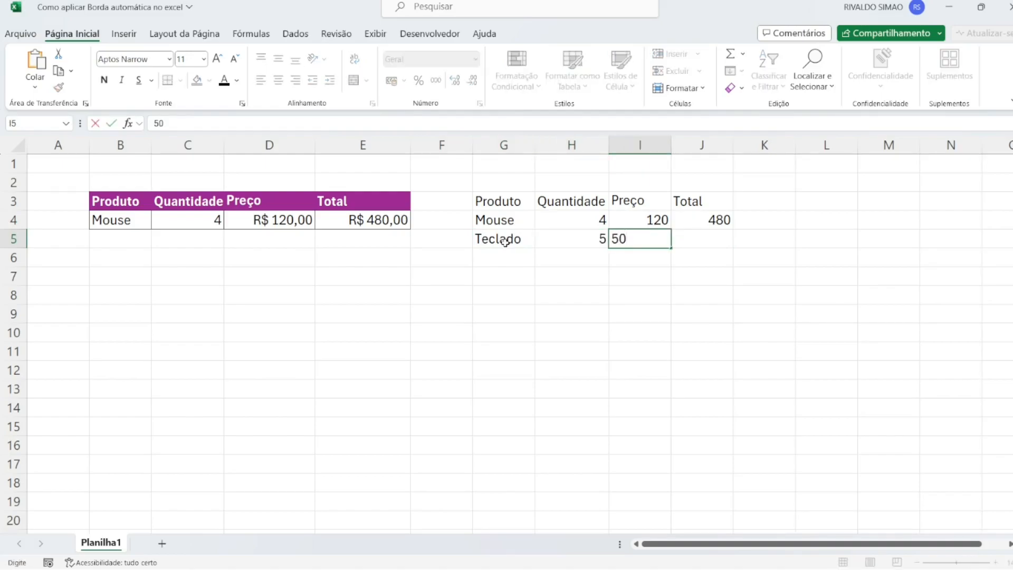
key("Tab")
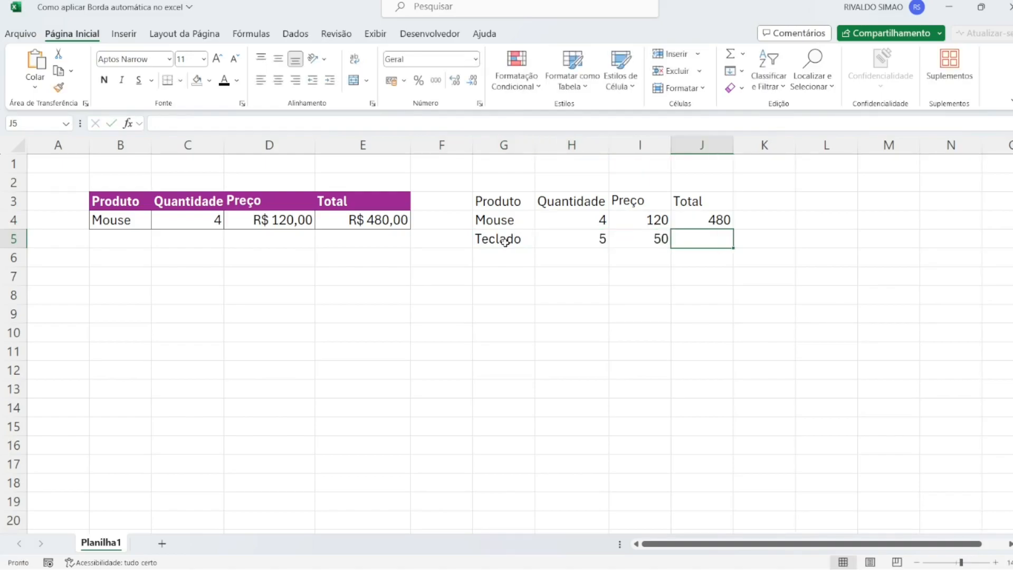
Copy the total formula from J4 down to J5 and check the cell references used in both rows
left_click(716, 222)
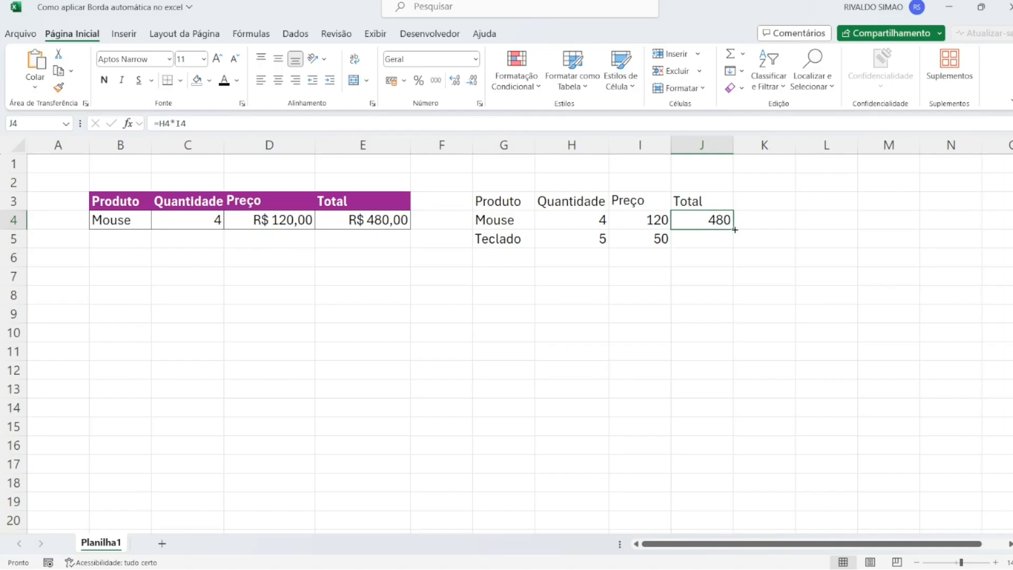
left_click_drag(733, 229, 734, 245)
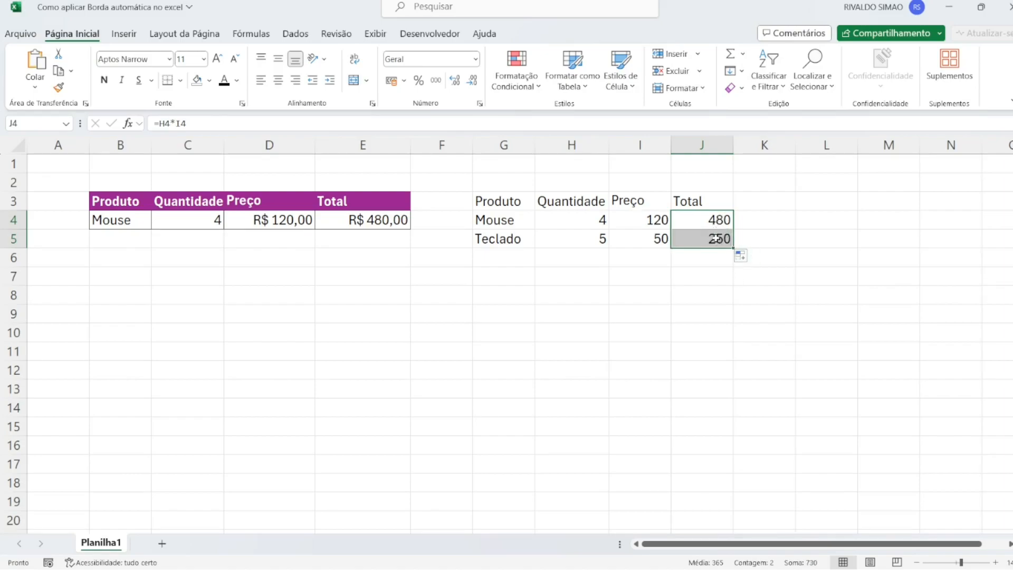
left_click(716, 219)
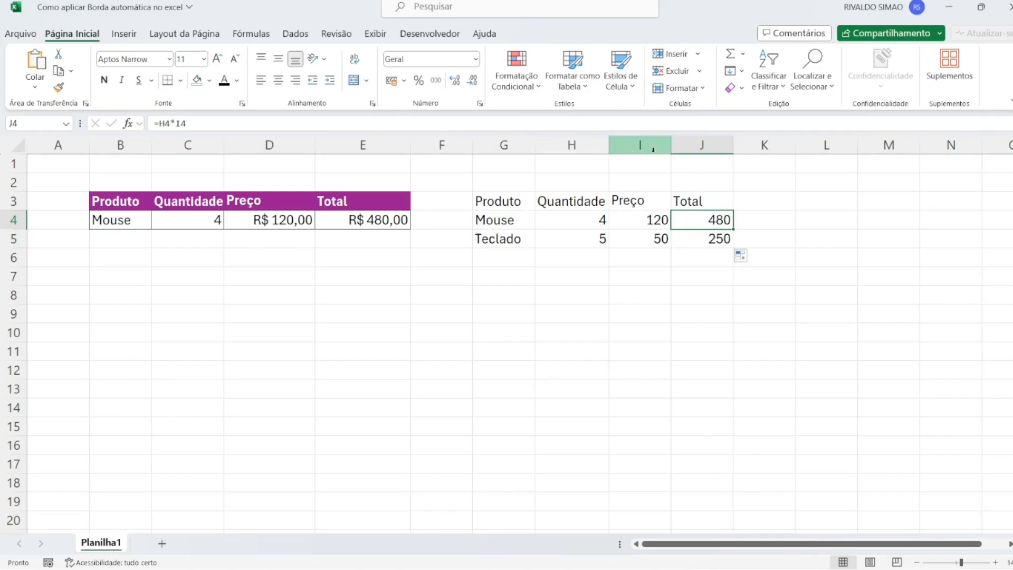
left_click(722, 240)
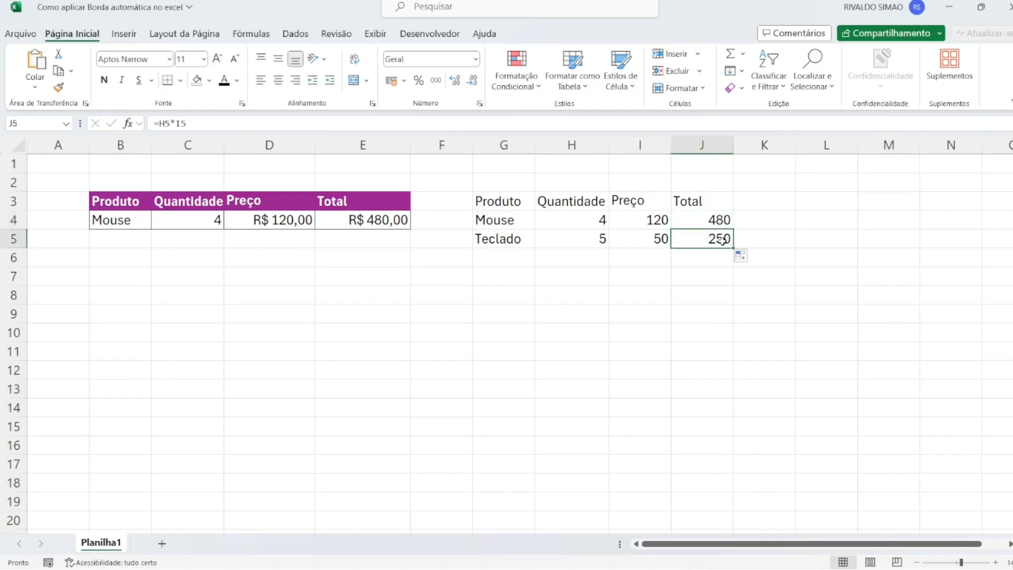
double_click(722, 240)
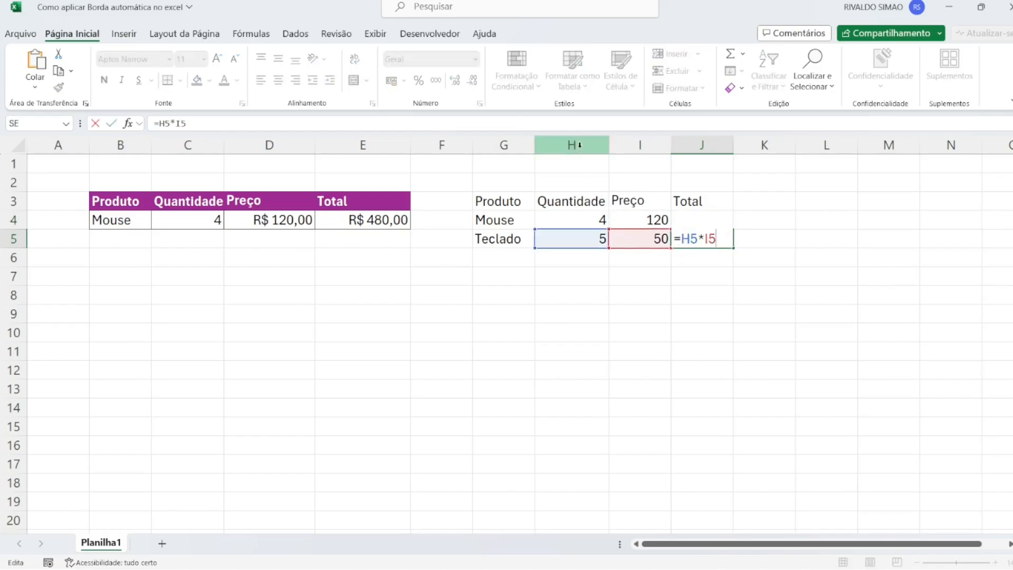
left_click(714, 270)
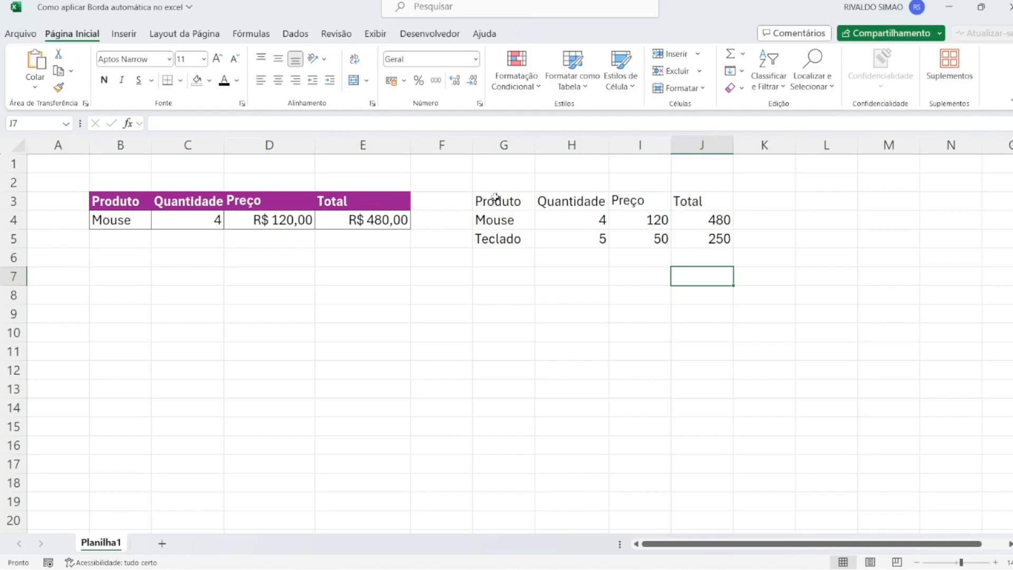
Format the headers in G3:J3 with the purple theme fill, bold and white text, matching the existing table
left_click(510, 201)
left_click_drag(522, 201, 707, 202)
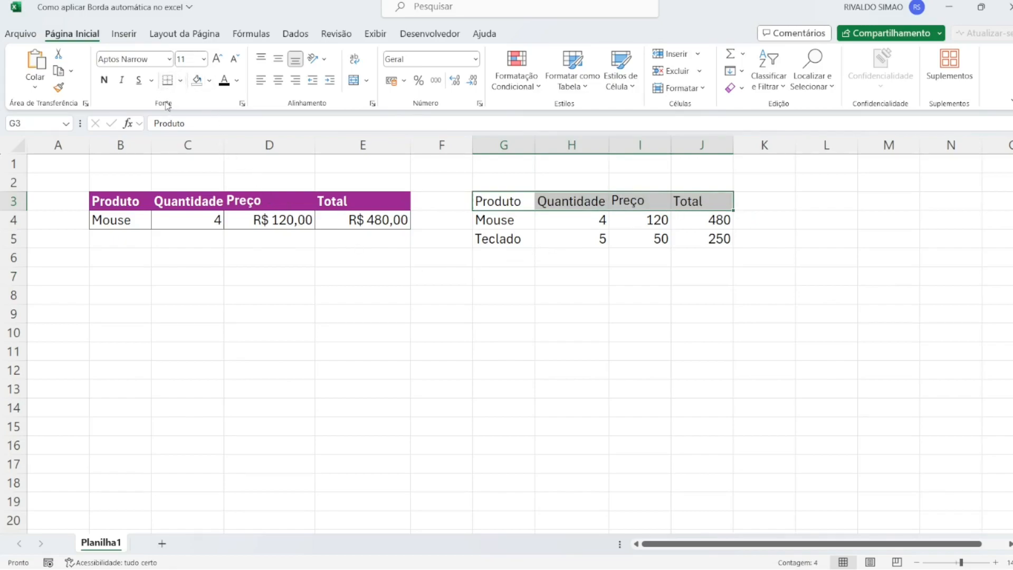
left_click(209, 83)
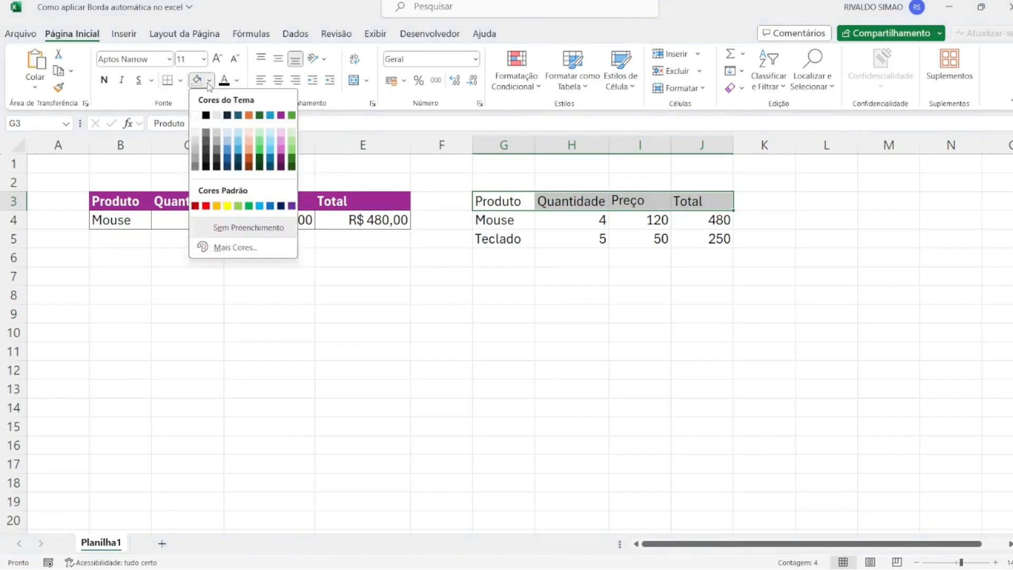
left_click(282, 116)
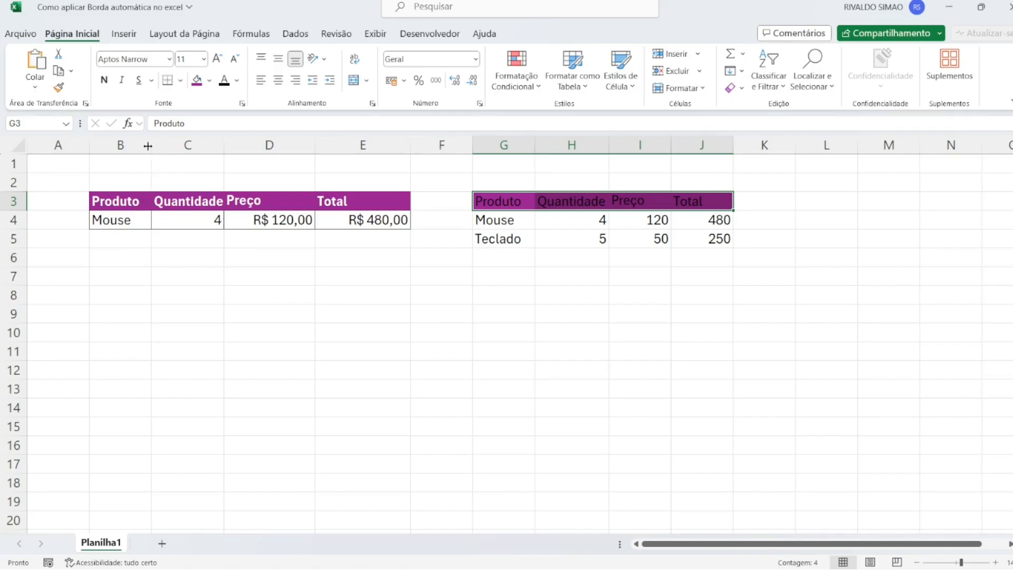
left_click(105, 82)
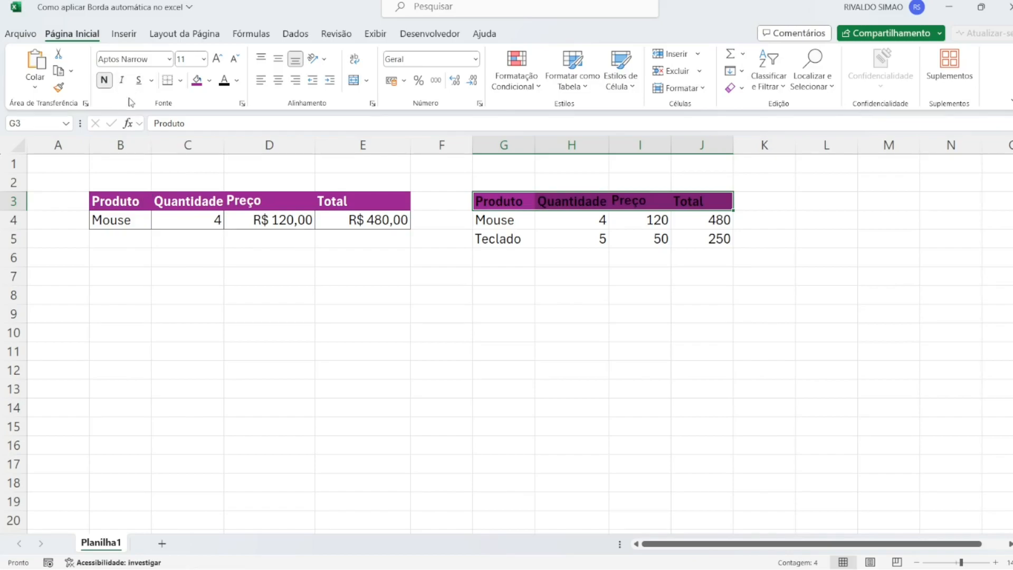
left_click(237, 81)
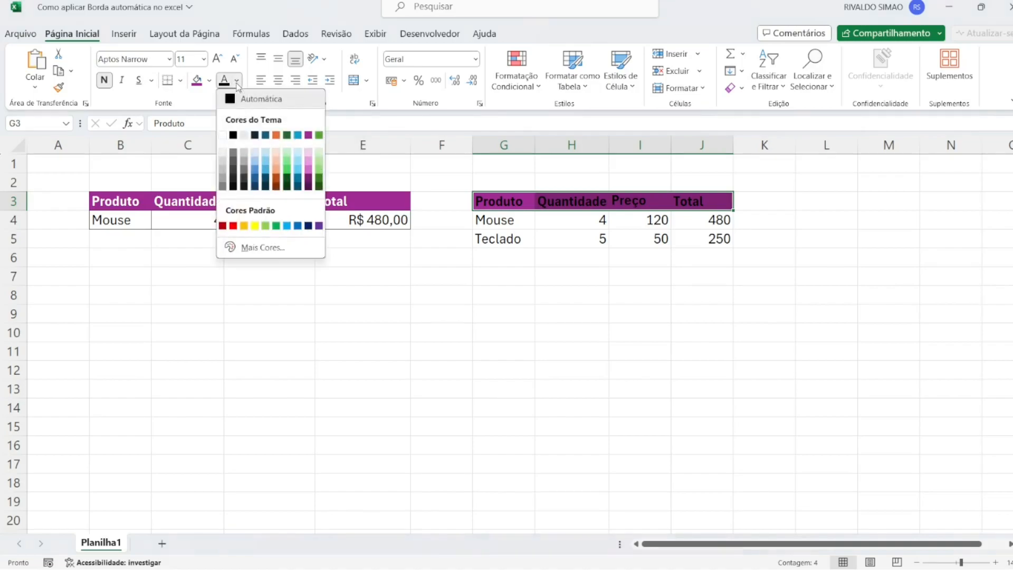
left_click(226, 134)
left_click(506, 301)
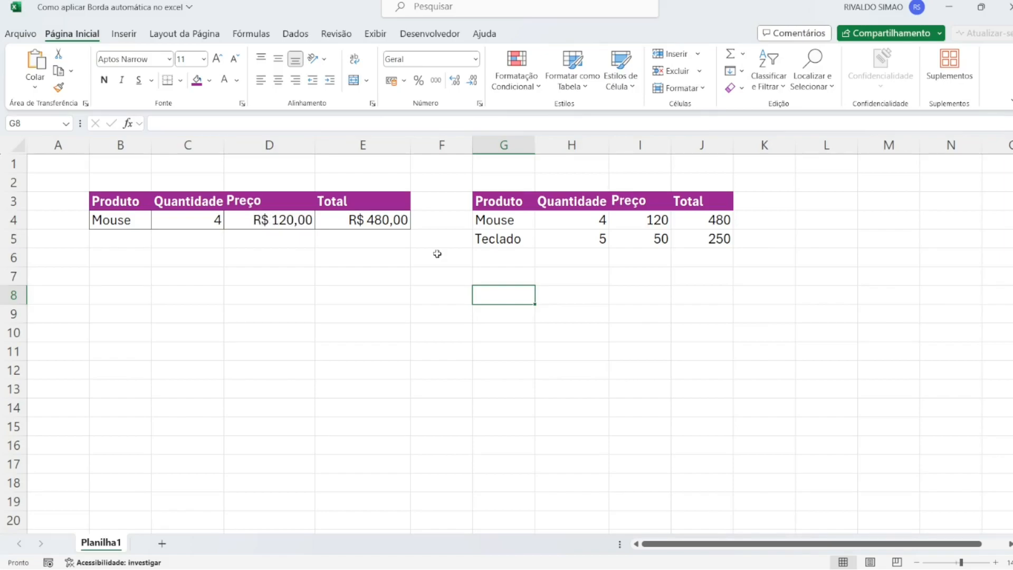
Format the prices and totals in I4:J5 as Moeda with the R$ symbol
left_click_drag(653, 220, 701, 234)
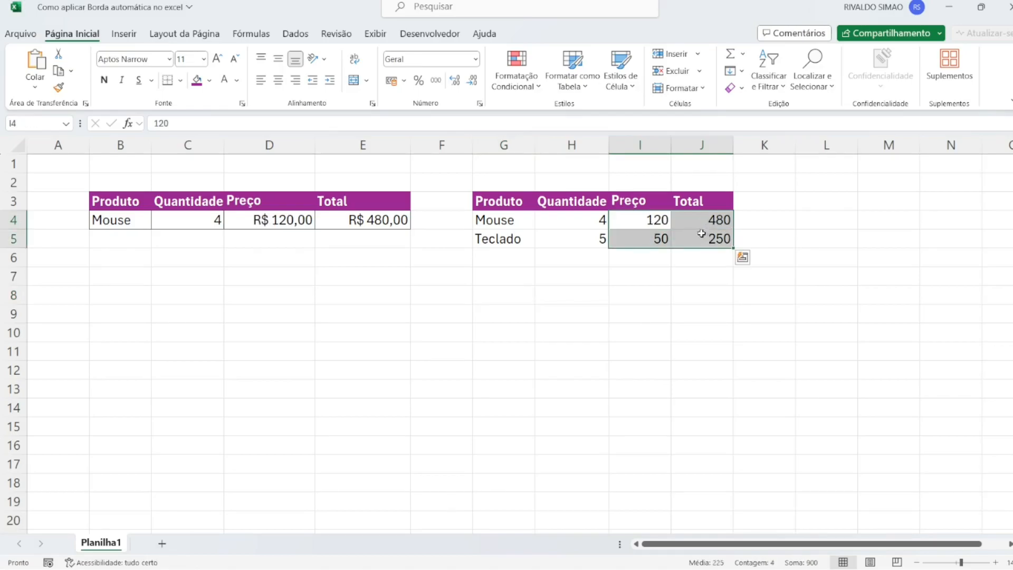
right_click(658, 225)
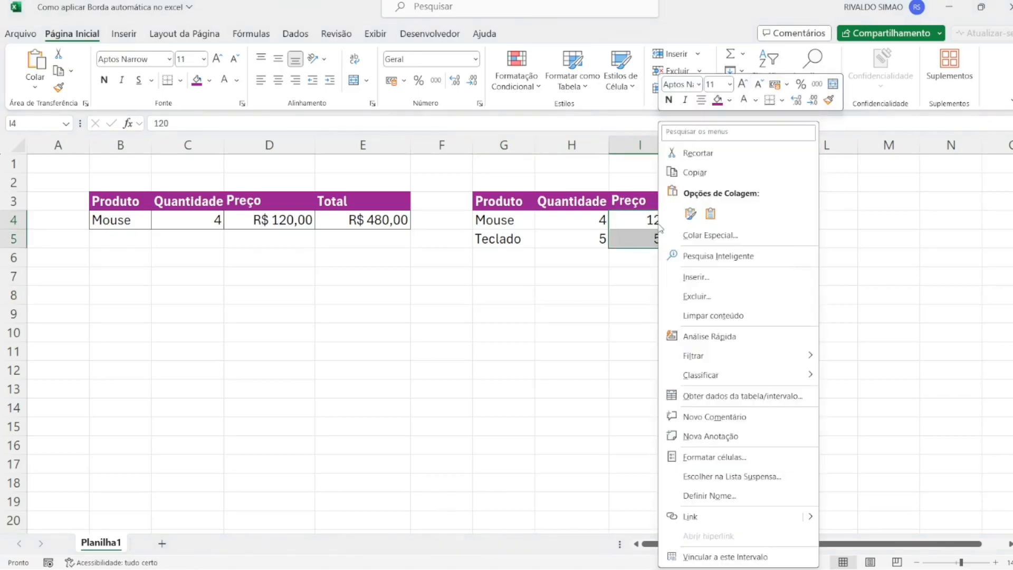
left_click(718, 457)
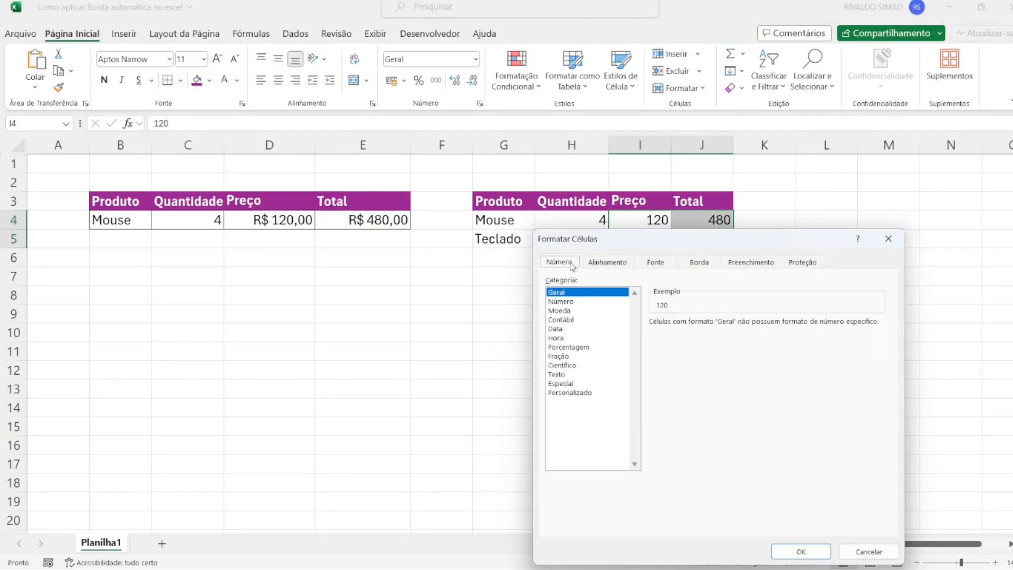
left_click(559, 311)
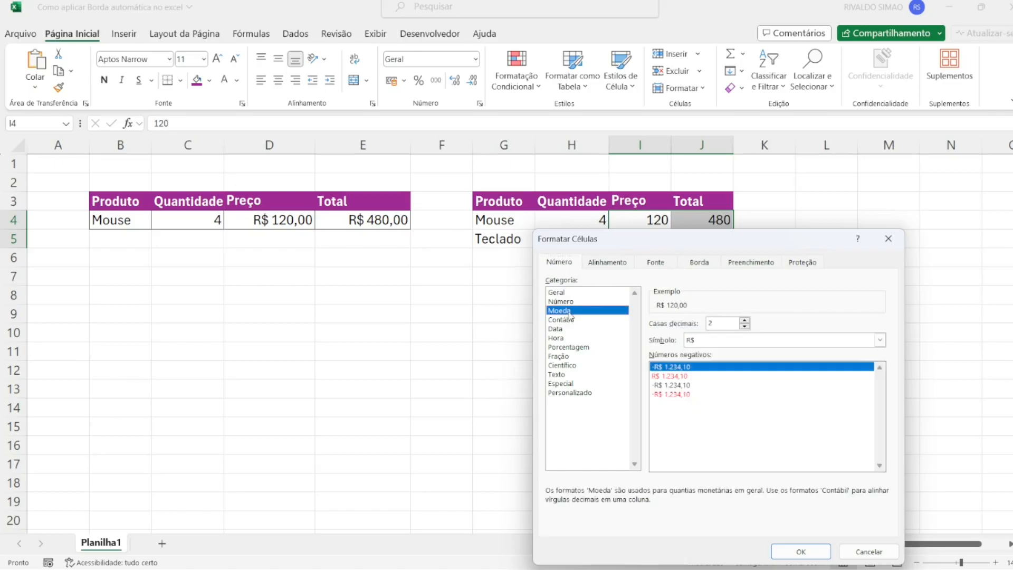
left_click(746, 342)
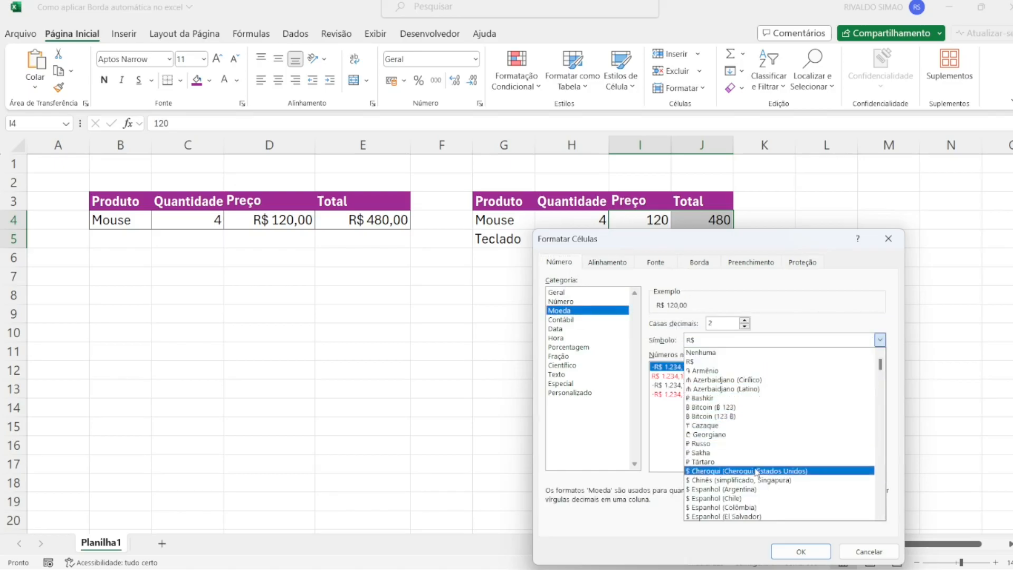
left_click(706, 363)
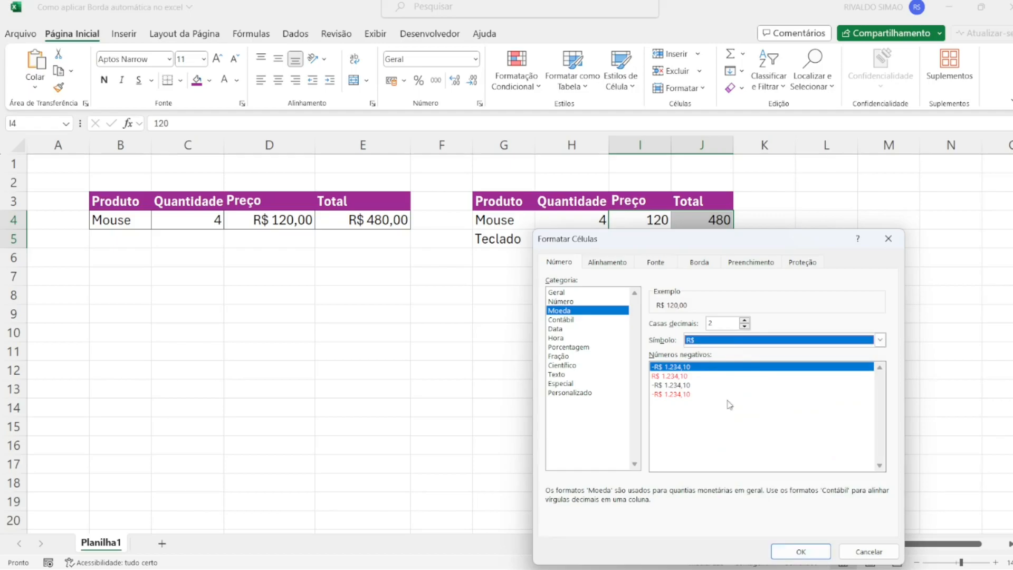
left_click(811, 554)
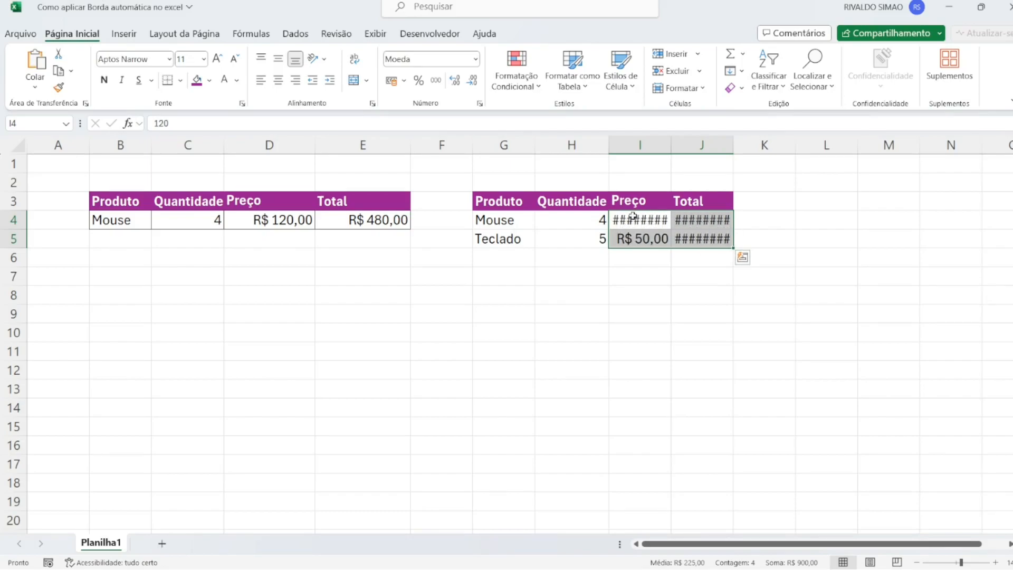
AutoFit the widths of columns I and J so the currency values in the Preço and Total columns fit
left_click(656, 271)
left_click(661, 242)
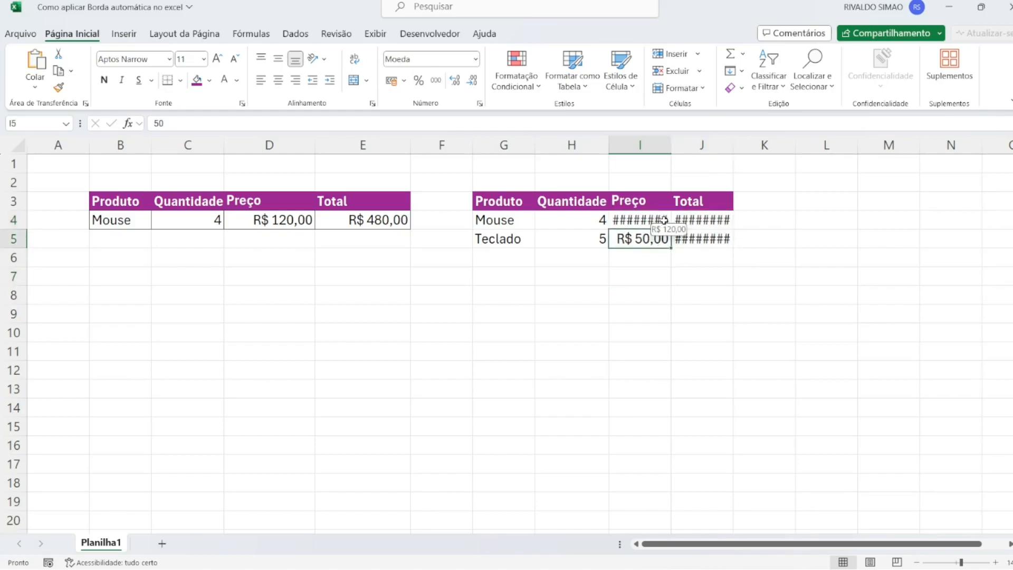
double_click(672, 144)
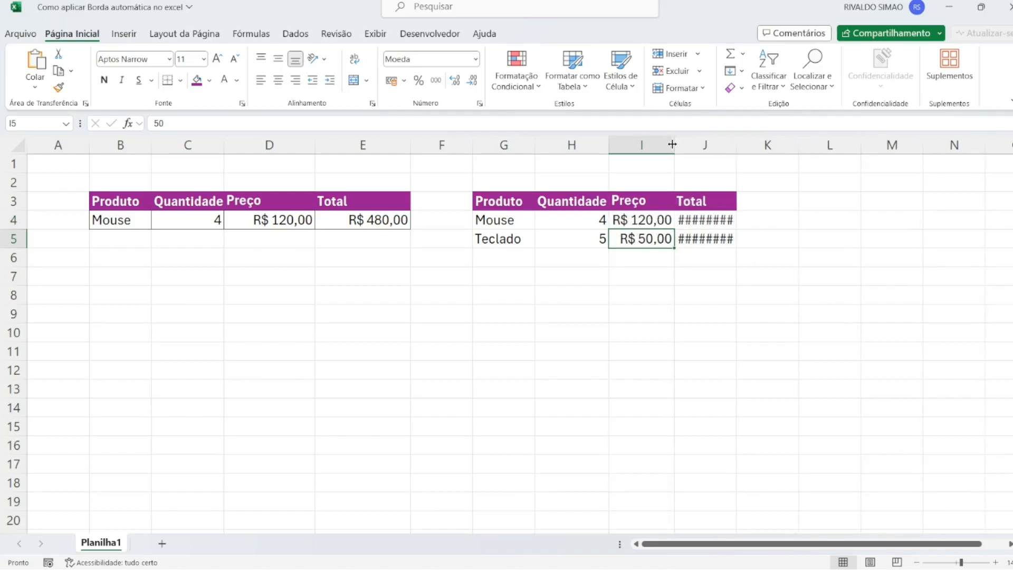
double_click(736, 145)
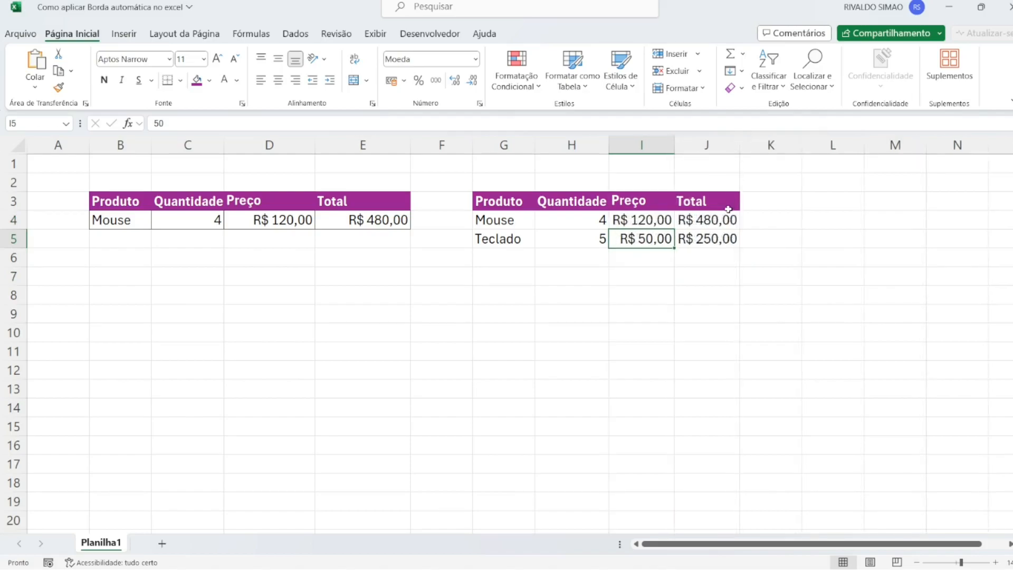
left_click(703, 308)
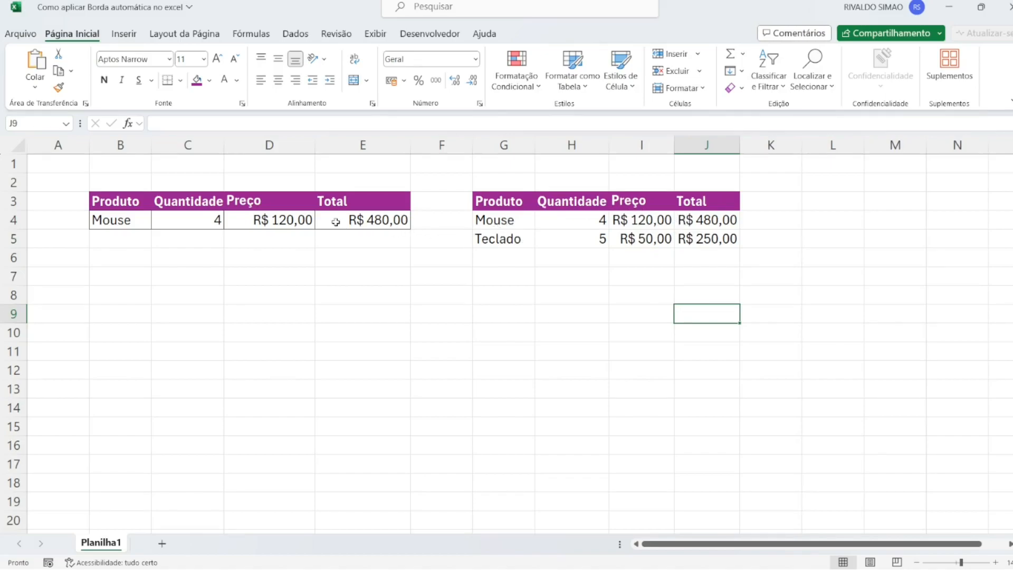
Apply all borders (Todas as Bordas) to the product rows in G4:J5
left_click(496, 202)
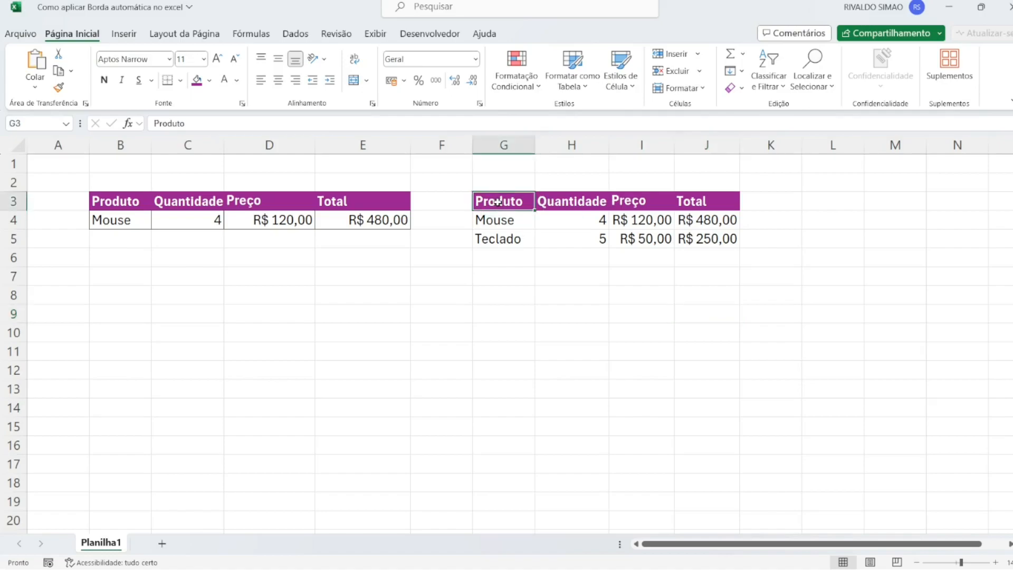
left_click_drag(496, 221, 706, 236)
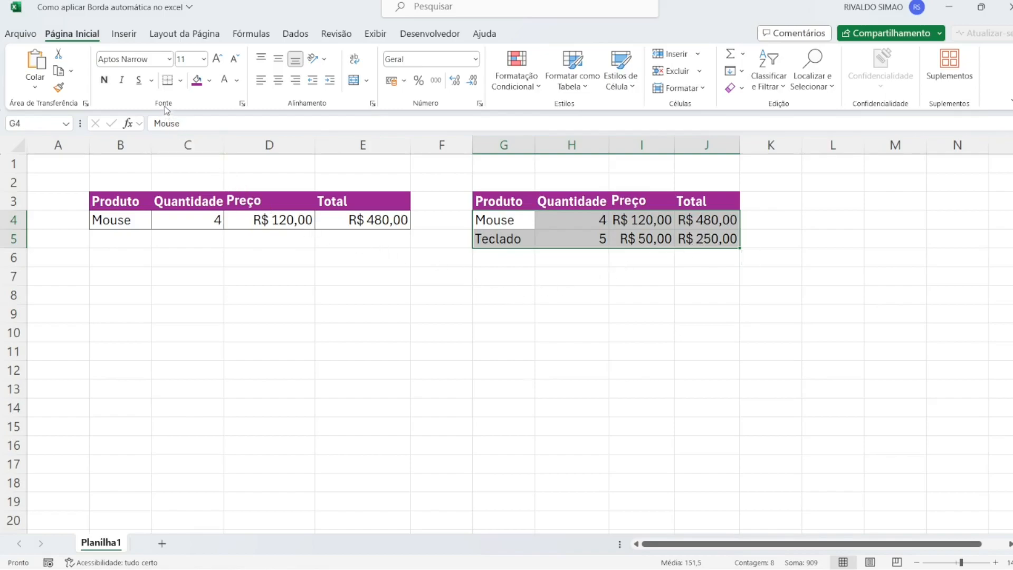
left_click(181, 82)
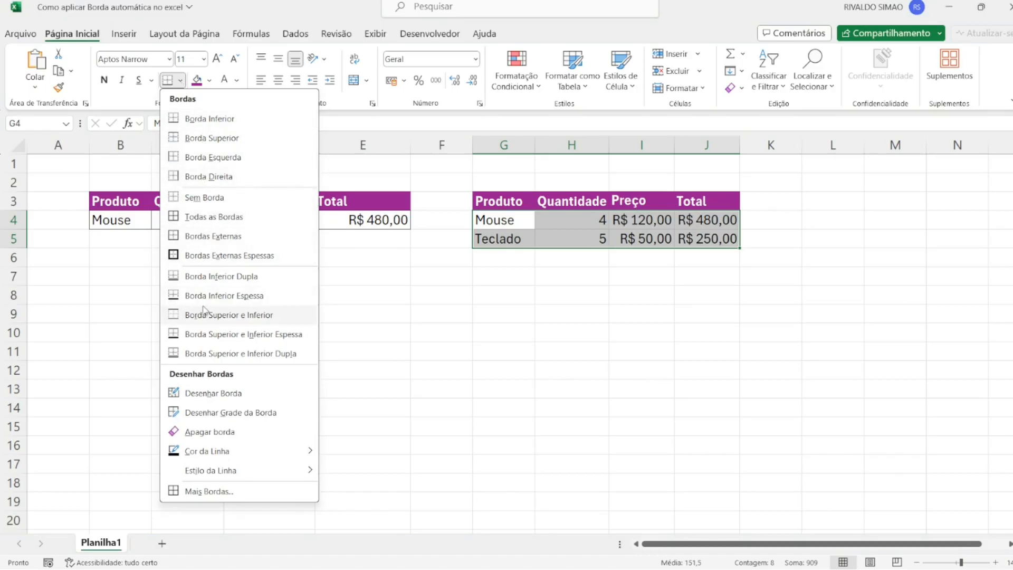
left_click(192, 216)
left_click(572, 356)
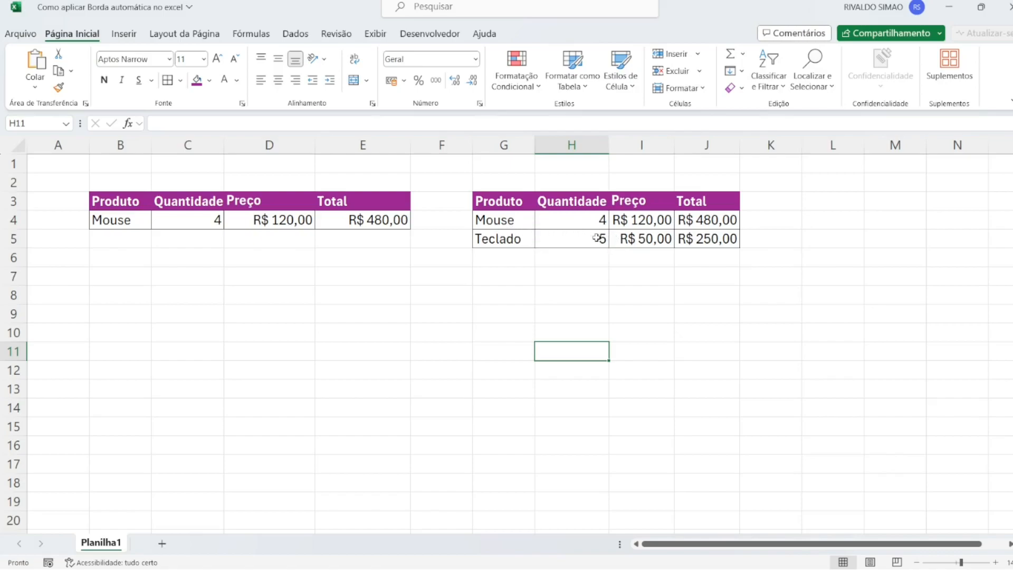
Set the border-drawing line style to the thickest solid line, with the product rows in G4:J5 selected
left_click_drag(523, 222, 695, 239)
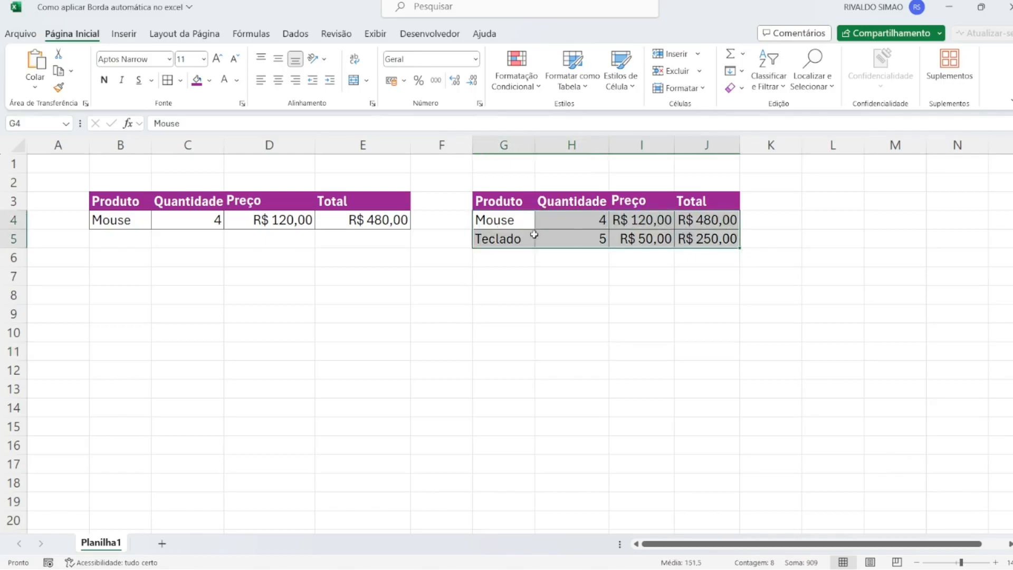
left_click(181, 81)
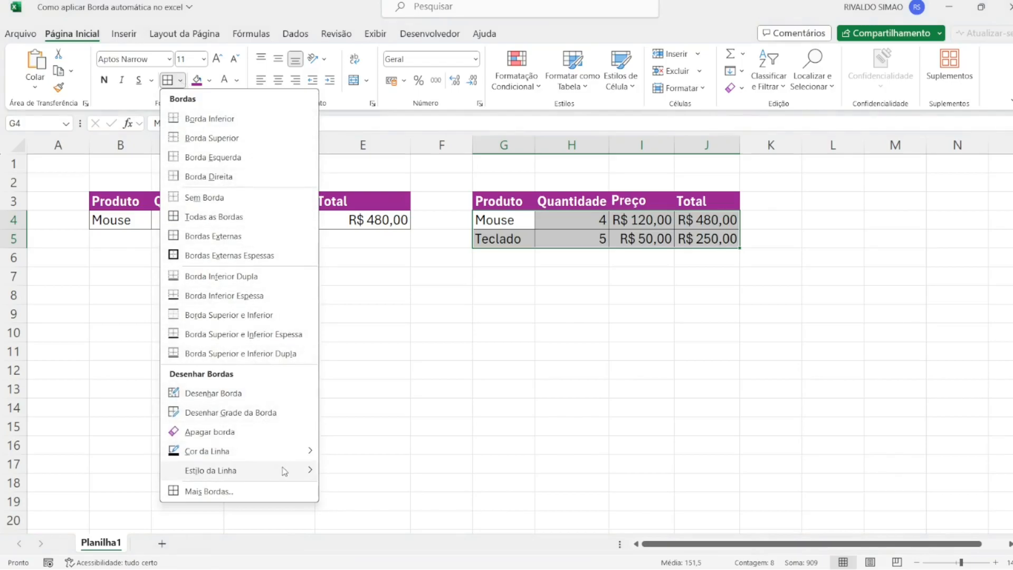
mouse_move(289, 473)
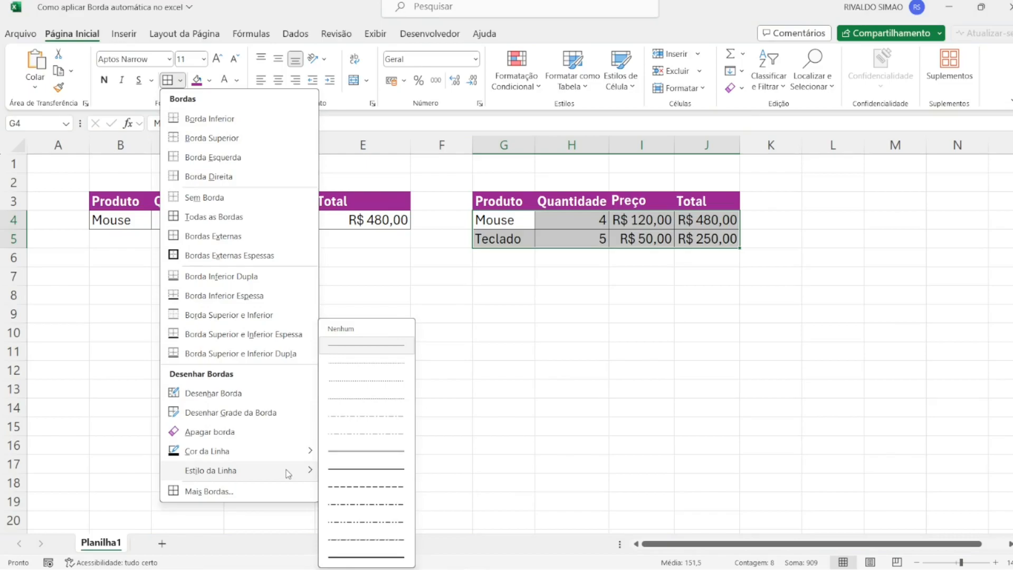
left_click(181, 81)
left_click(181, 81)
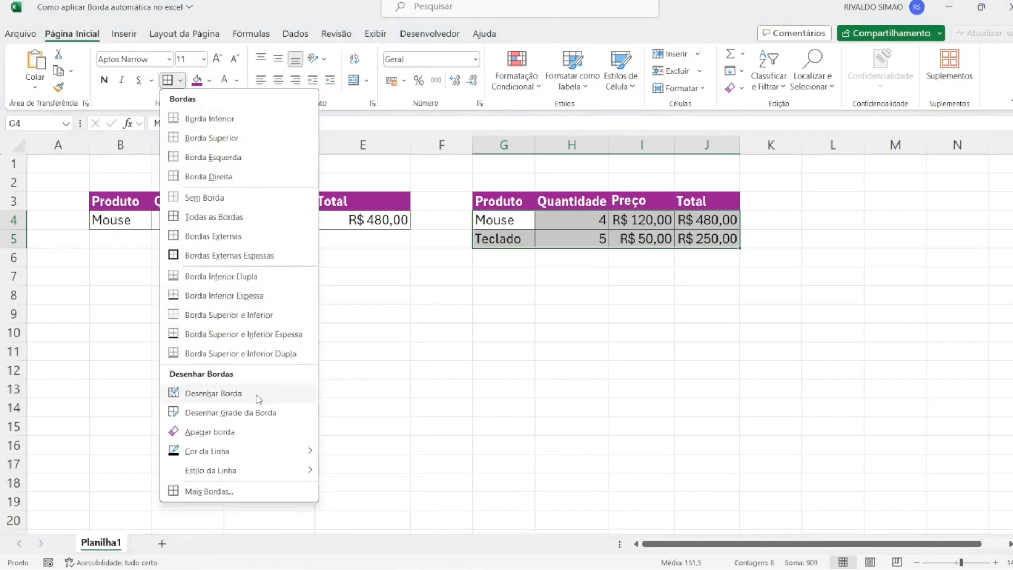
mouse_move(238, 475)
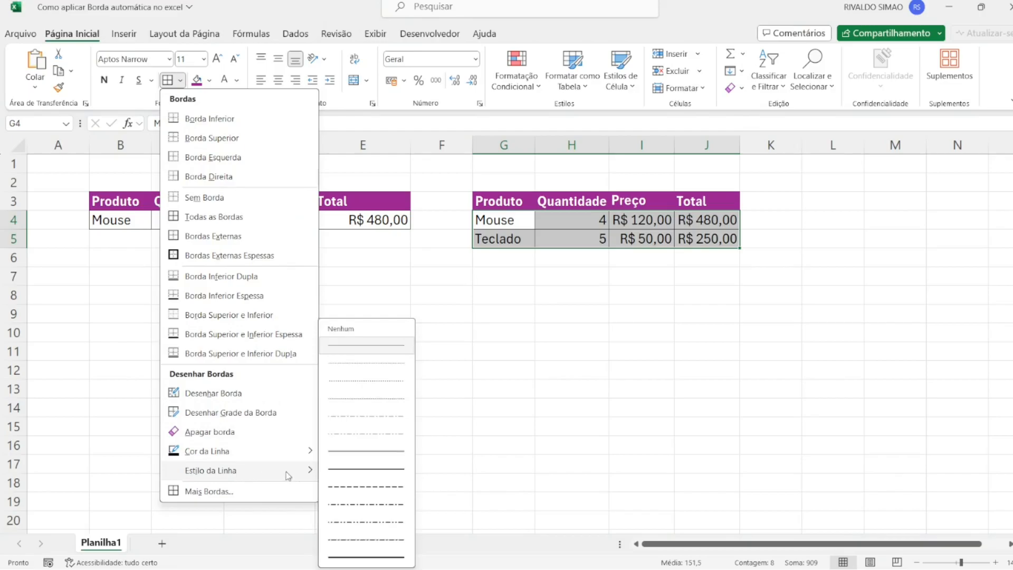
left_click(361, 556)
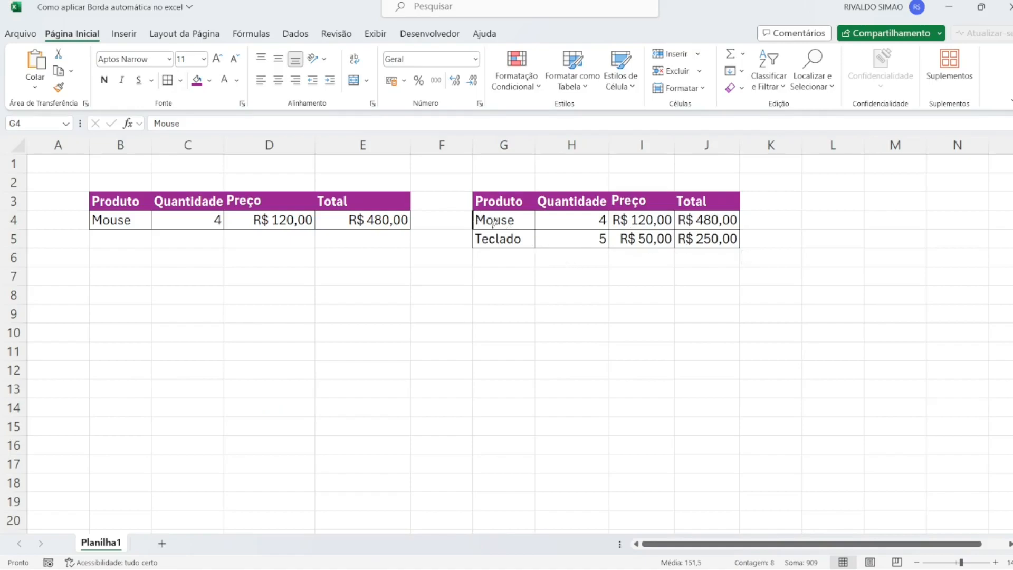
Draw thick borders around the Mouse and Teclado cells in G4:G5 and around the outside of H4:J5
left_click(480, 230)
left_click(473, 236)
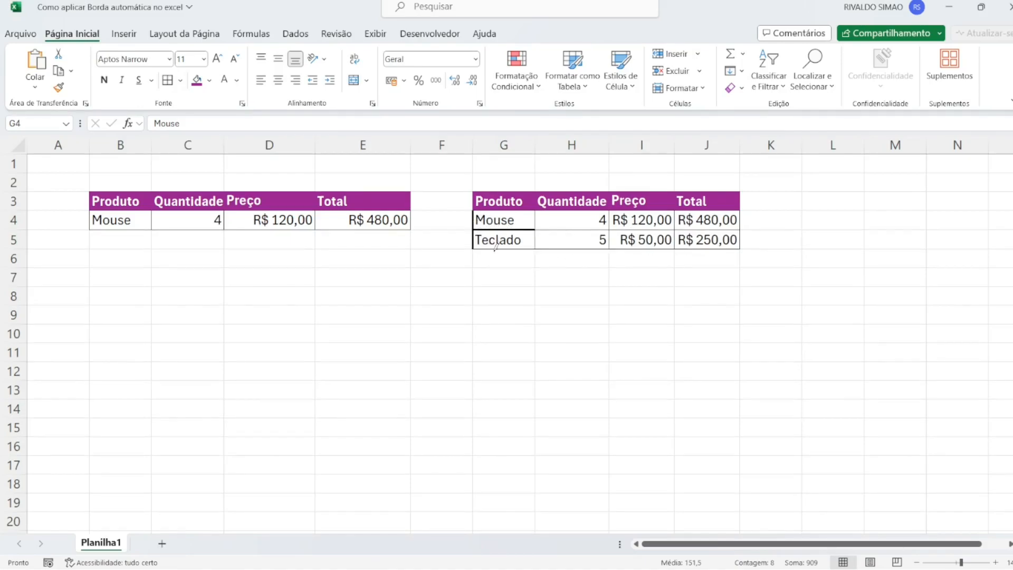
left_click(501, 248)
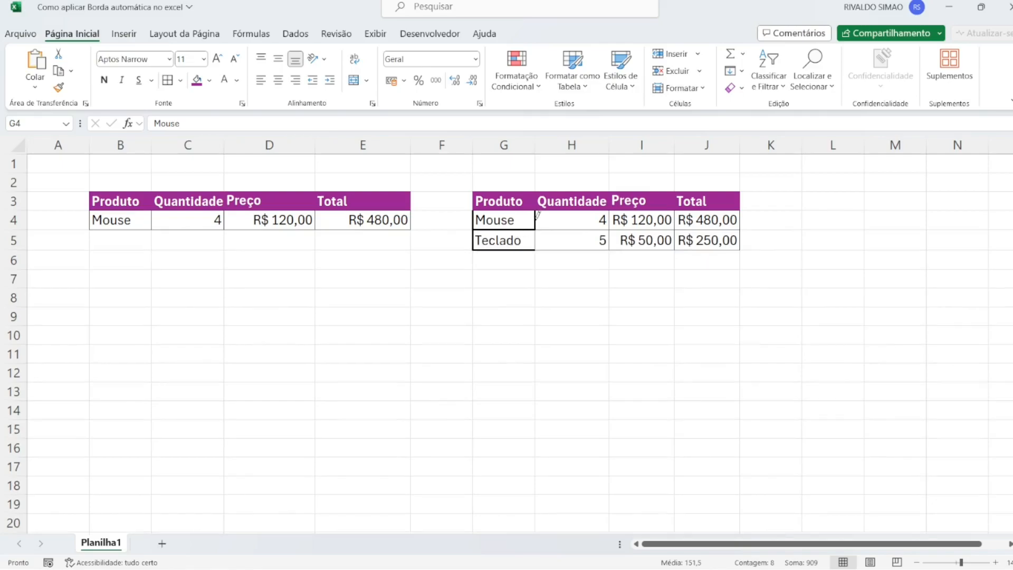
left_click(558, 228)
left_click(535, 239)
mouse_move(554, 239)
left_mouse_down()
mouse_move(704, 239)
mouse_move(713, 214)
left_mouse_up()
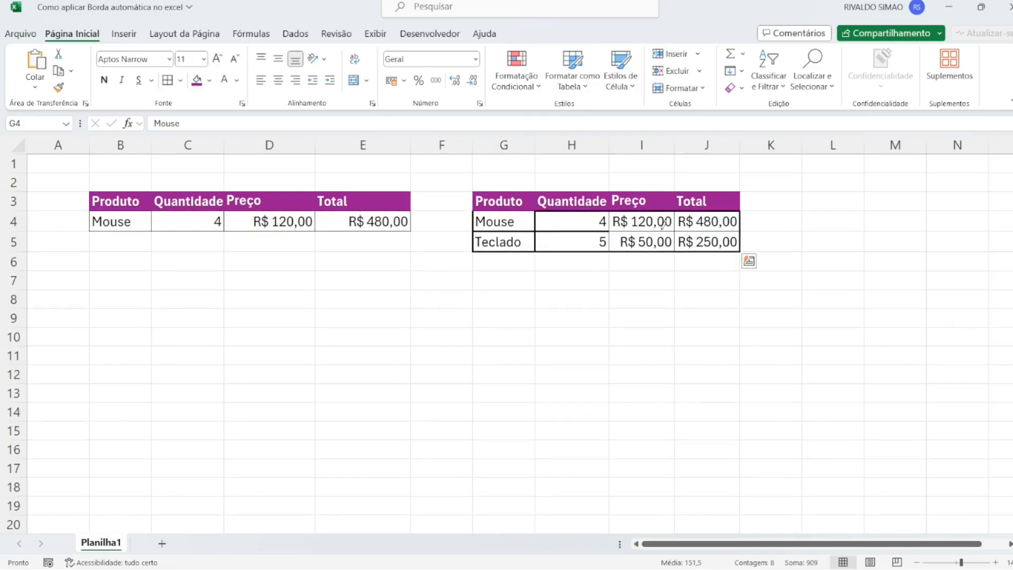